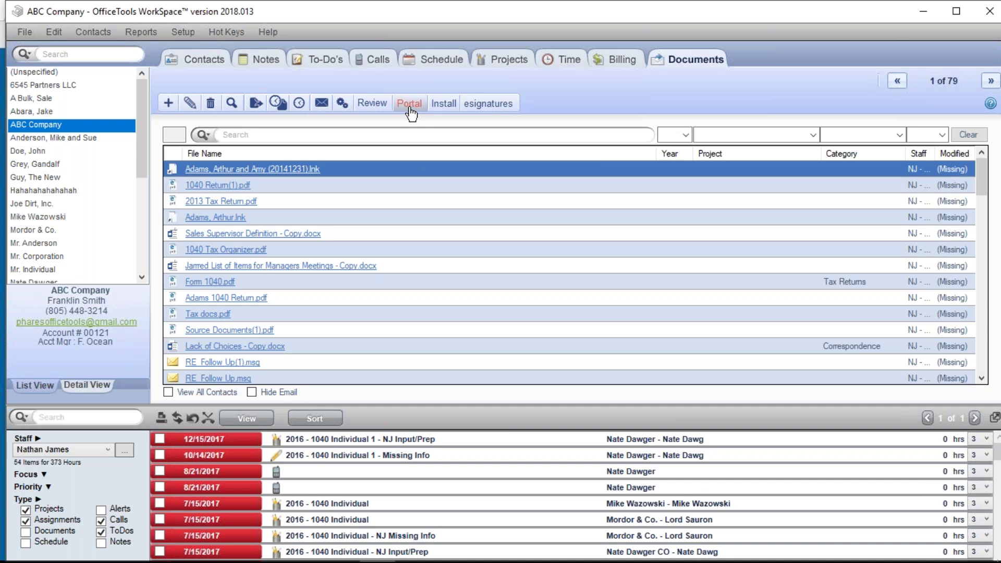
Step: Switch to the client portal in Chrome and view its Folders, Documents and Schedule pages
{"action": "mouse_move", "coordinate": [307, 557]}
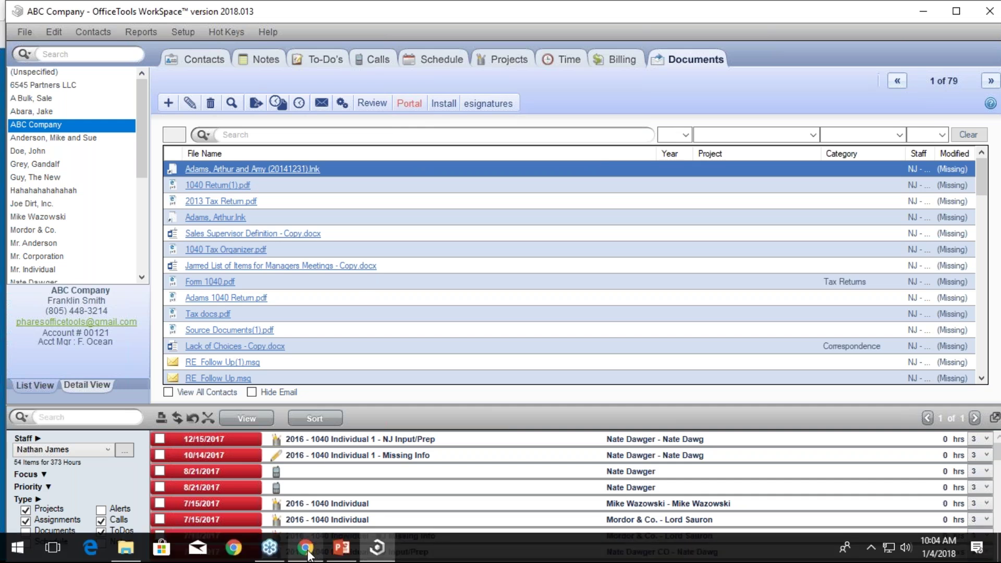
{"action": "left_click", "coordinate": [307, 553]}
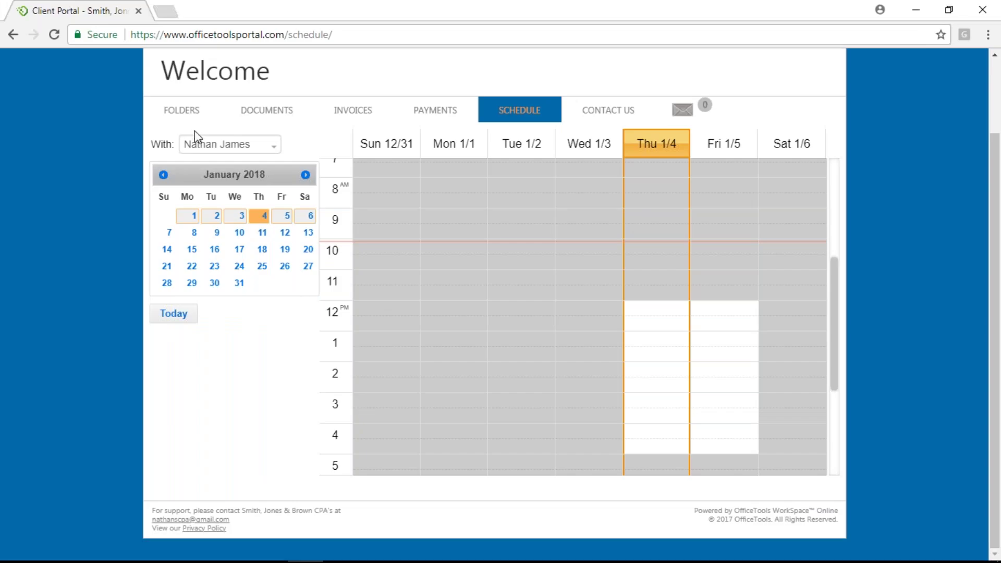
{"action": "left_click", "coordinate": [182, 110]}
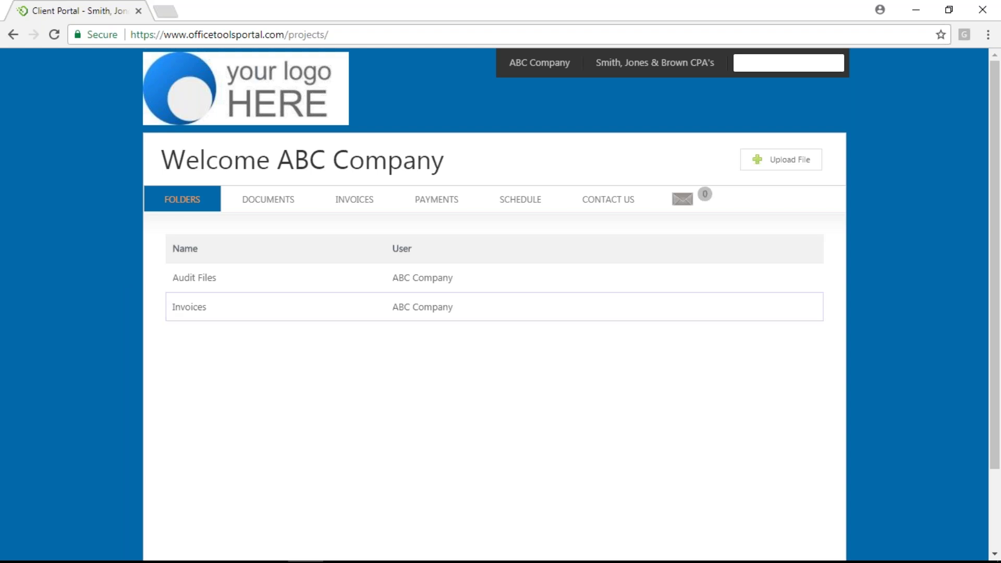
{"action": "left_click", "coordinate": [267, 204]}
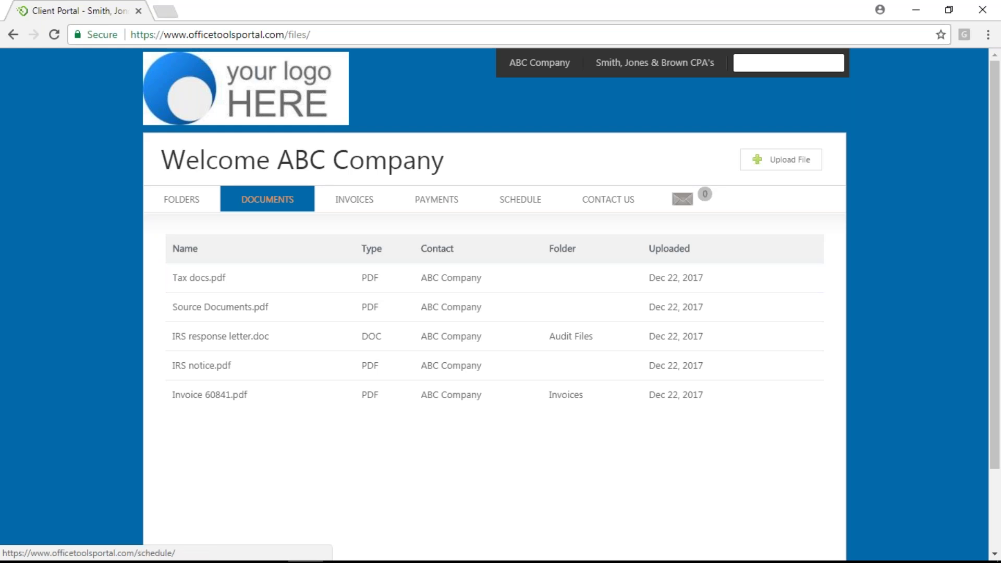
{"action": "left_click", "coordinate": [520, 199]}
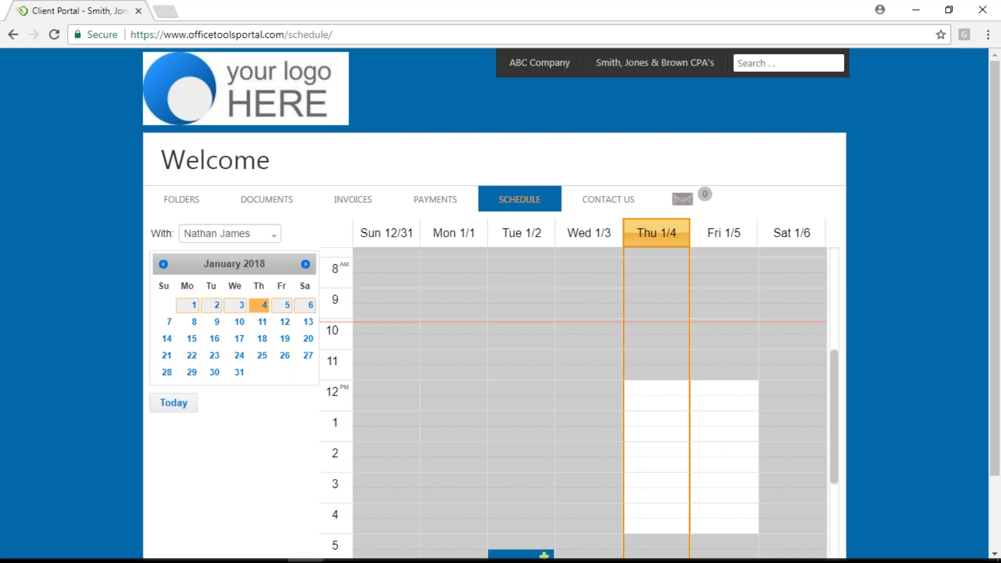
Step: Switch to OfficeTools WorkSpace, maximize it, and examine the selected staff member's portal availability in the schedule
{"action": "left_click", "coordinate": [369, 558]}
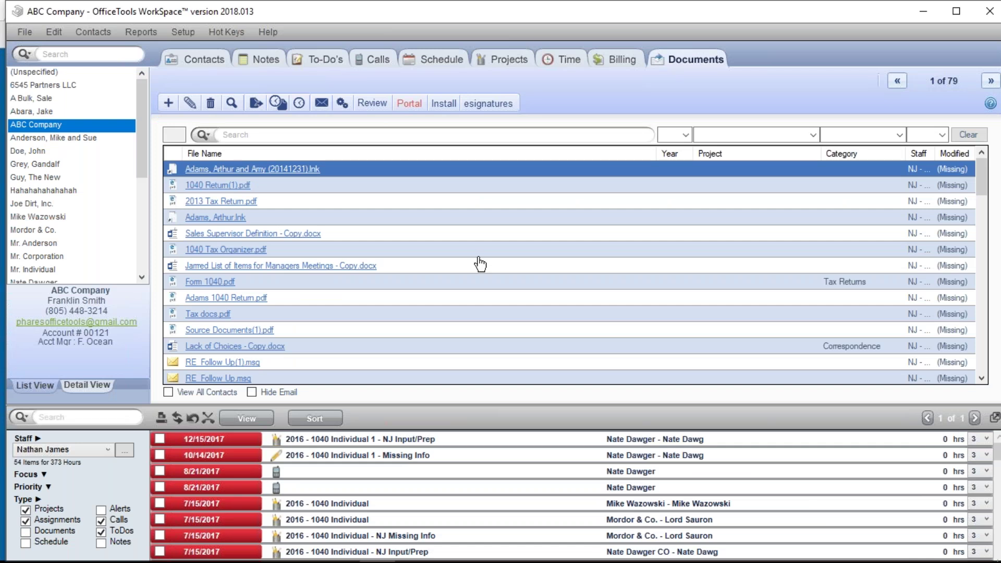
{"action": "double_click", "coordinate": [541, 14]}
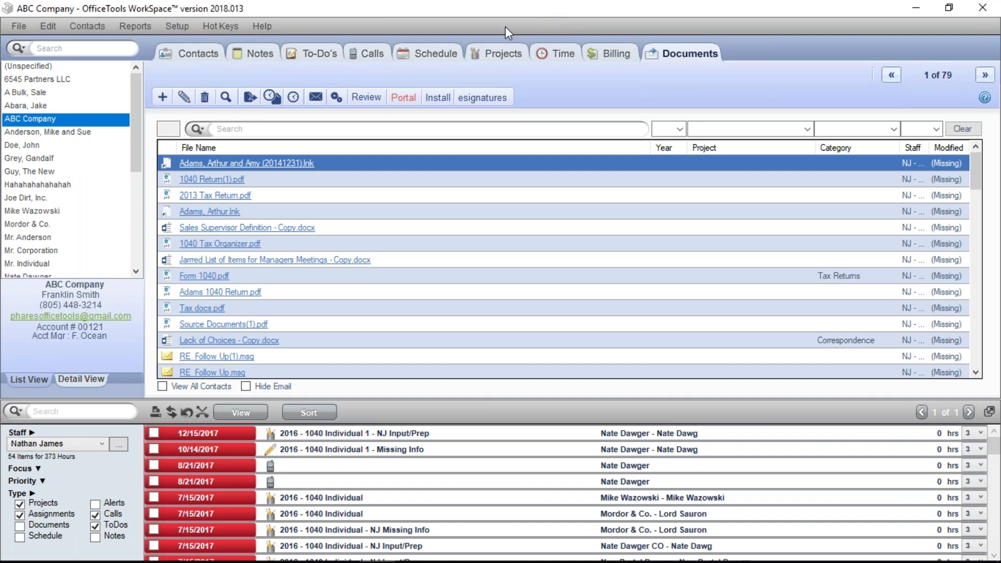
{"action": "left_click", "coordinate": [444, 54]}
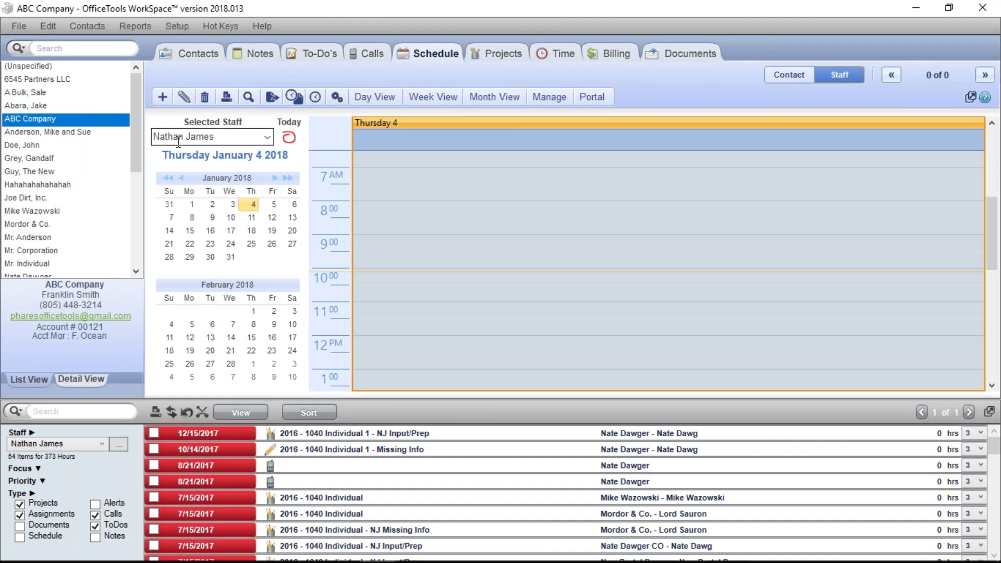
{"action": "left_click", "coordinate": [593, 101]}
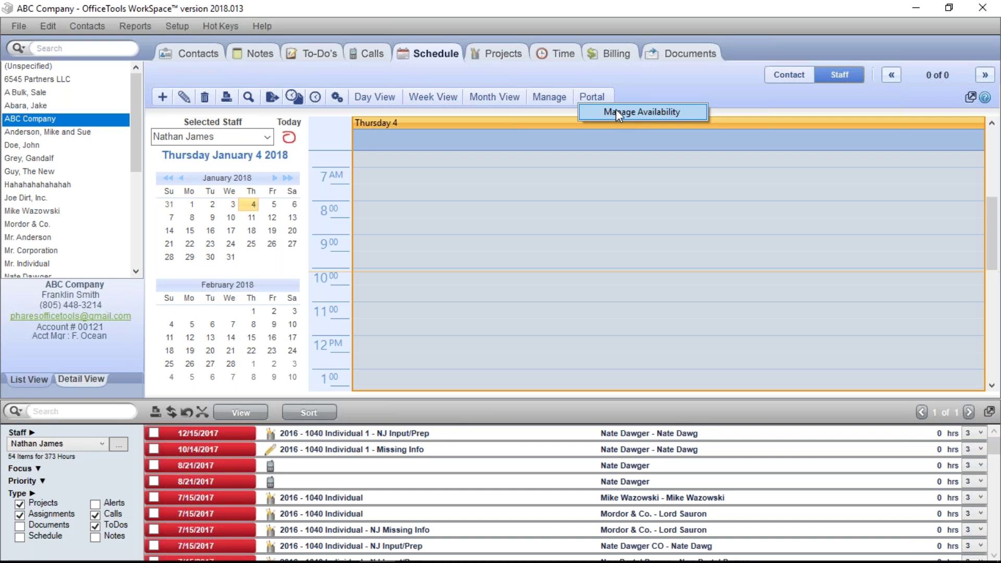
{"action": "left_click", "coordinate": [616, 111]}
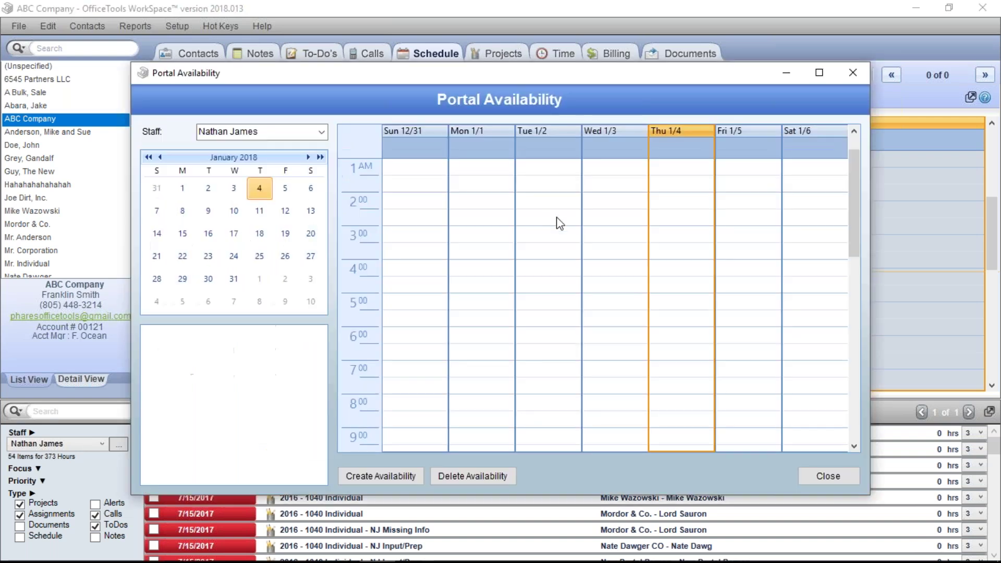
{"action": "scroll", "coordinate": [557, 225], "scroll_direction": "down", "scroll_amount": 5}
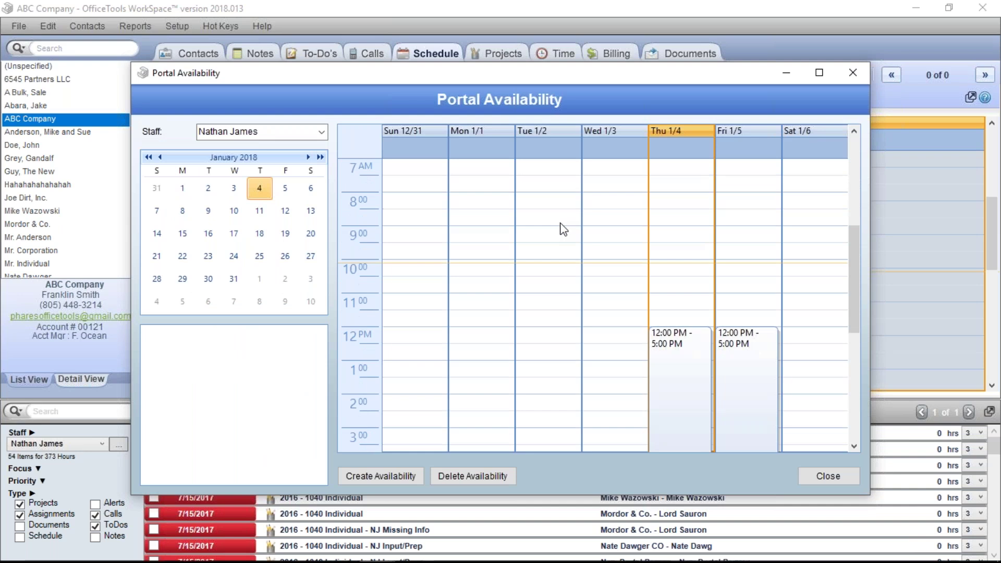
{"action": "scroll", "coordinate": [559, 227], "scroll_direction": "down", "scroll_amount": 2}
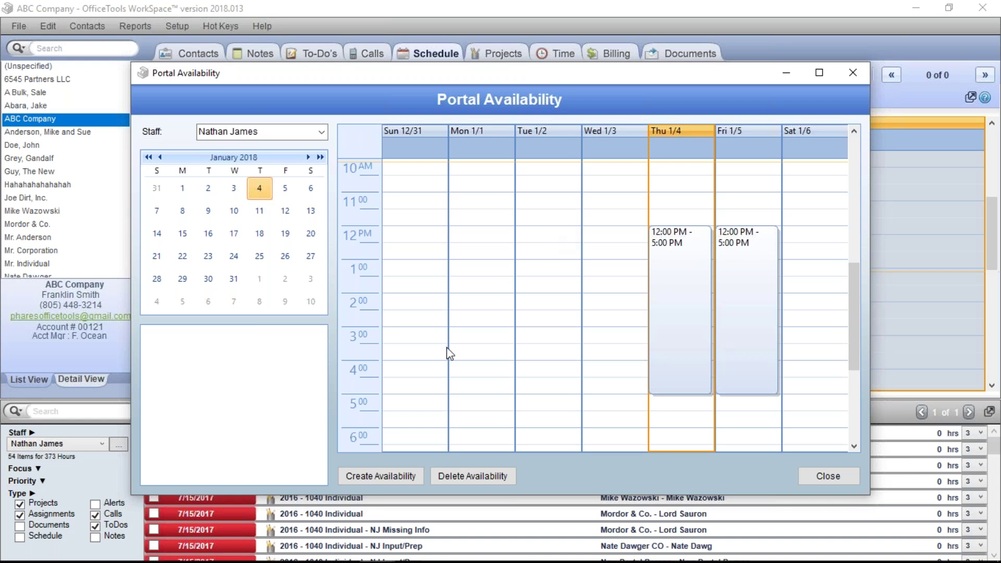
Step: Examine the time, date range and recurrence options for creating availability, cancel the form, and close Portal Availability
{"action": "left_click", "coordinate": [385, 475]}
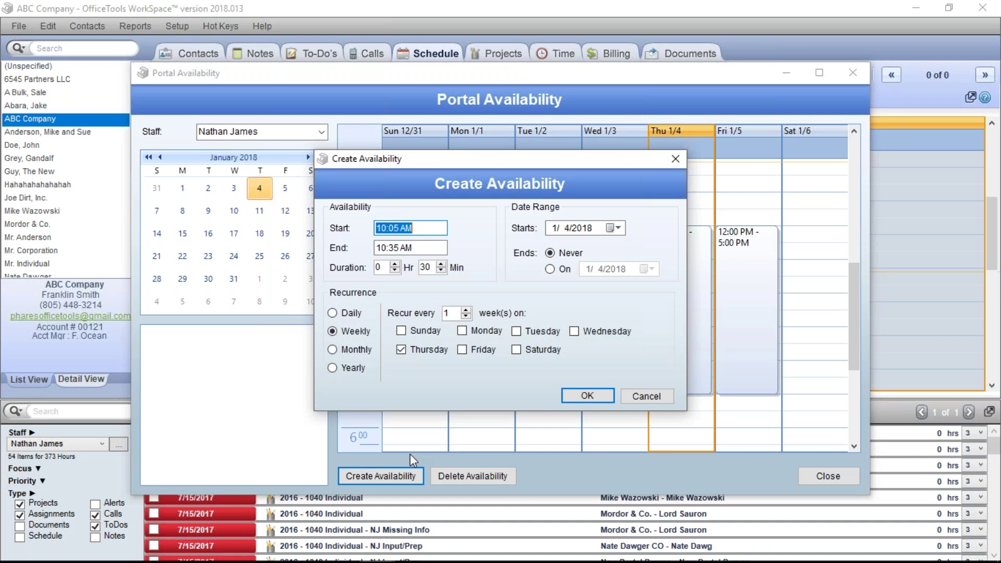
{"action": "left_click", "coordinate": [634, 390]}
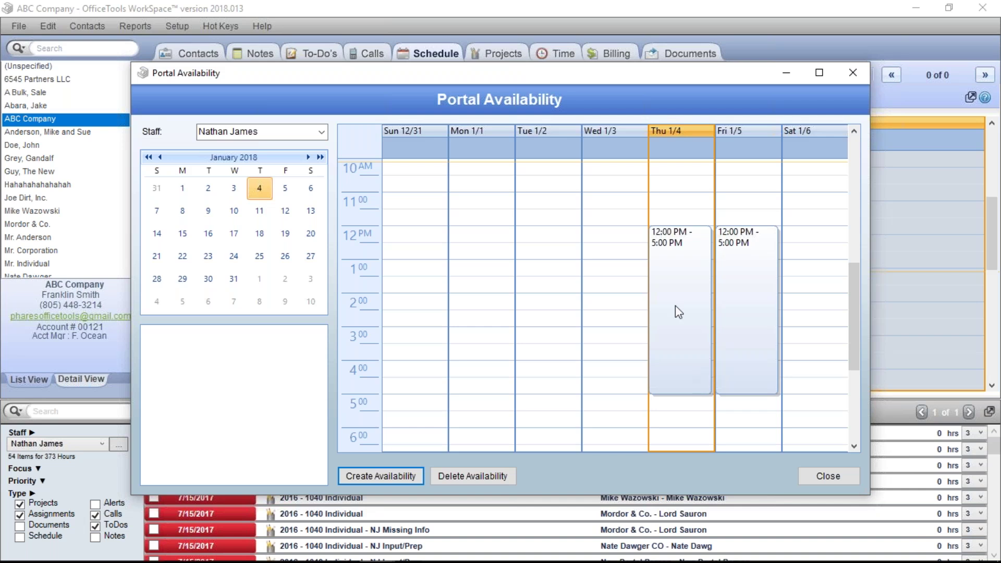
{"action": "left_click", "coordinate": [809, 478]}
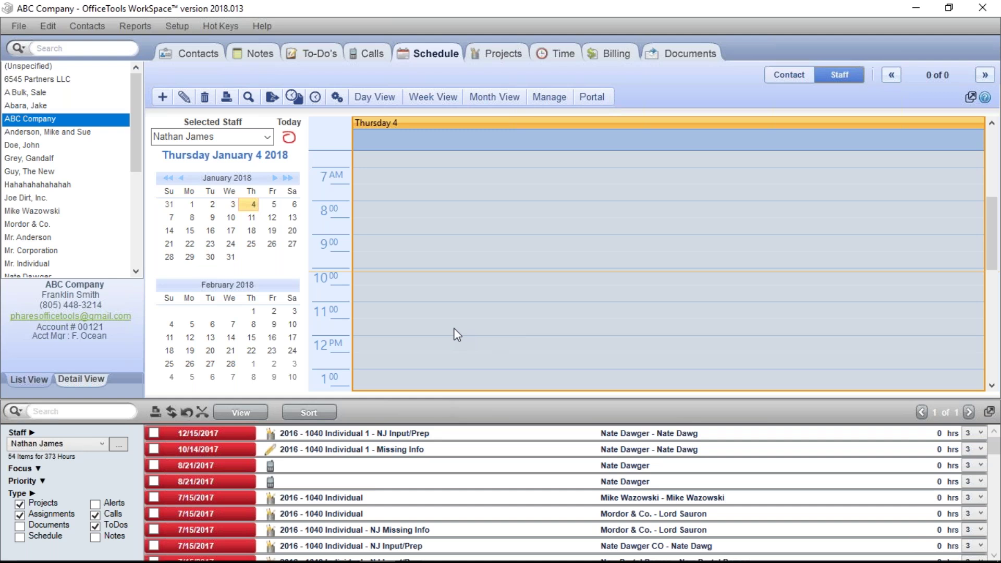
Step: Switch to the client portal in Chrome and request a 1:00 PM to 2:00 PM appointment for ABC Company on 01/04/2018, subject Request Appointment
{"action": "scroll", "coordinate": [464, 316], "scroll_direction": "down", "scroll_amount": 2}
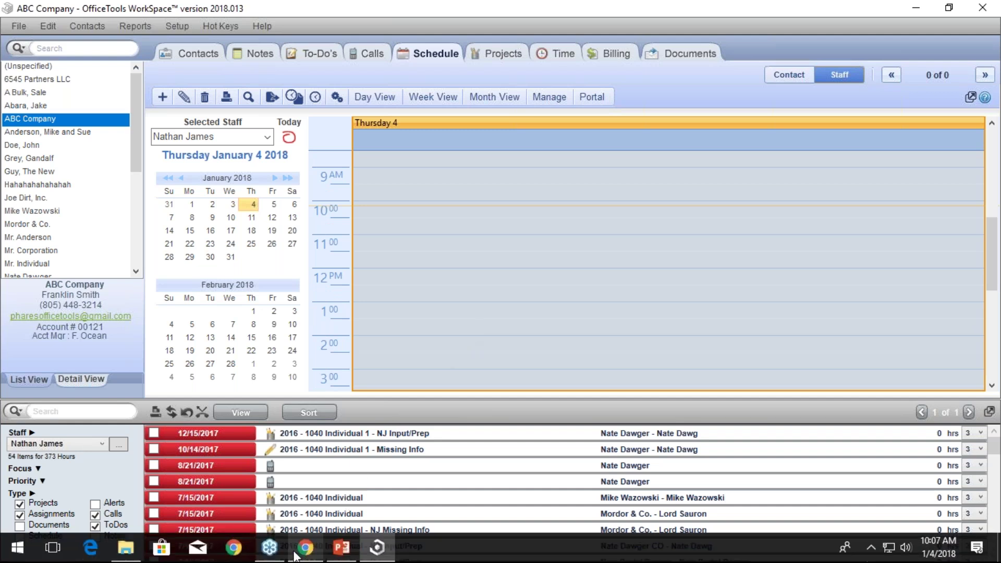
{"action": "left_click", "coordinate": [305, 547]}
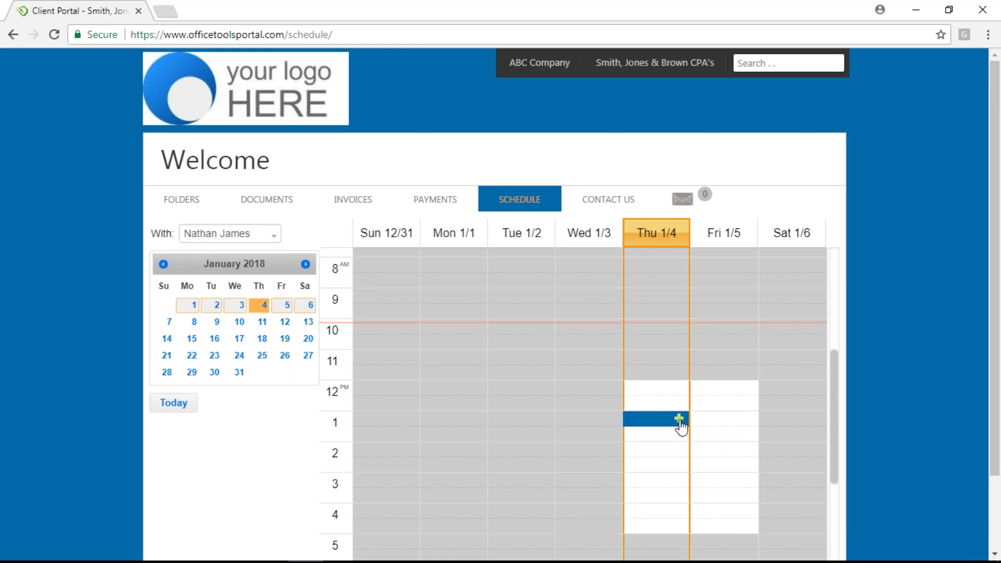
{"action": "left_click", "coordinate": [679, 422]}
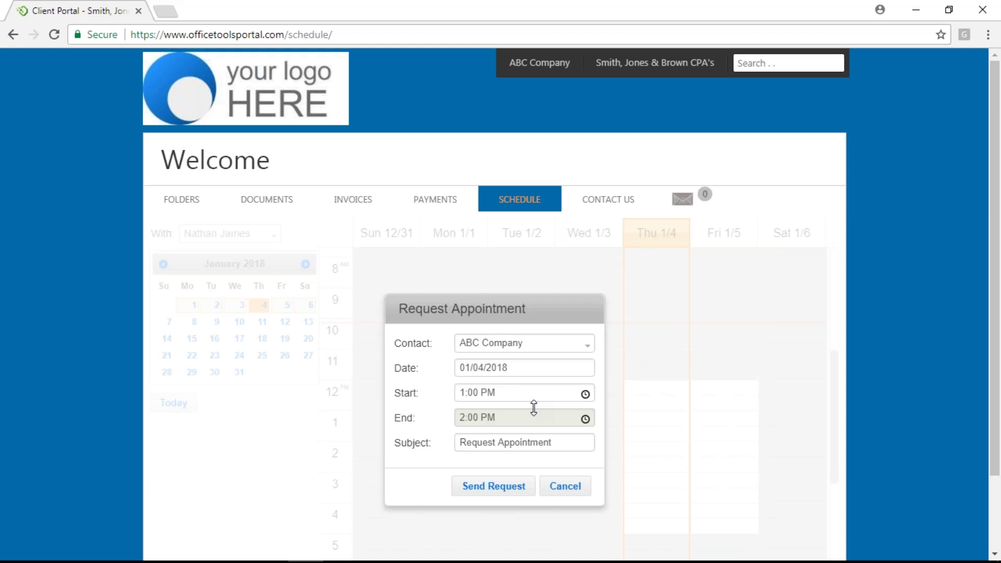
{"action": "left_click_drag", "start_coordinate": [518, 452], "coordinate": [455, 447]}
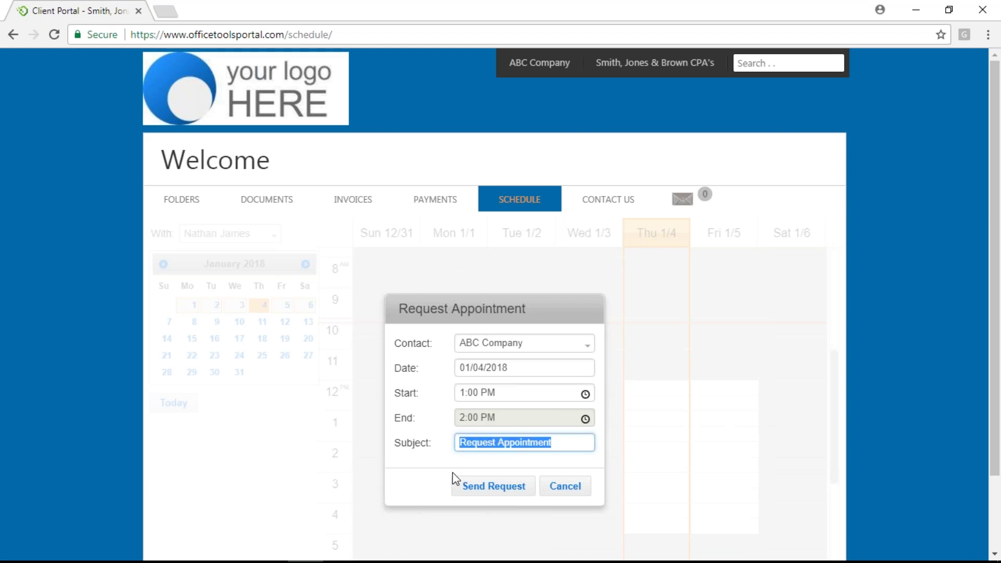
{"action": "left_click", "coordinate": [494, 490]}
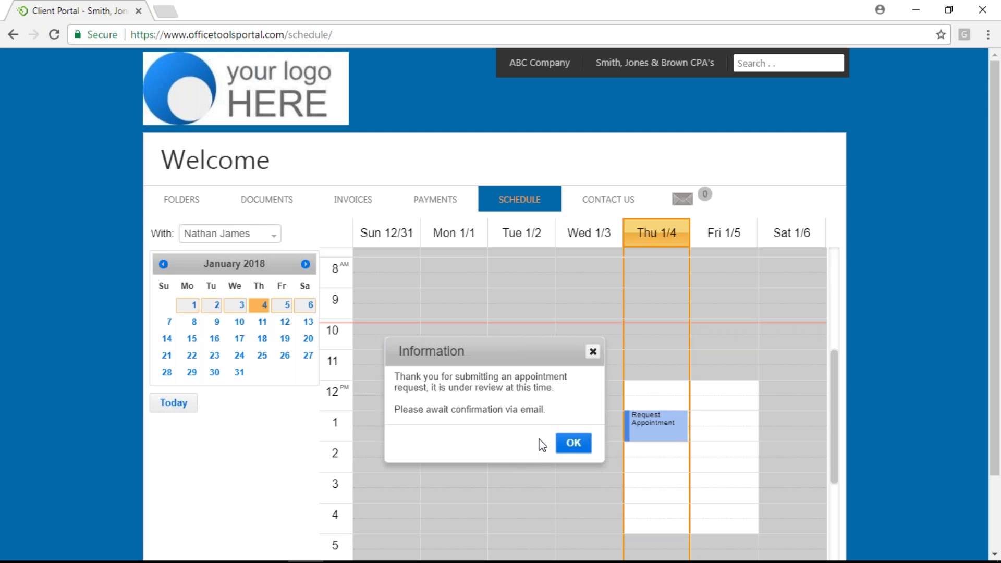
{"action": "left_click", "coordinate": [566, 442]}
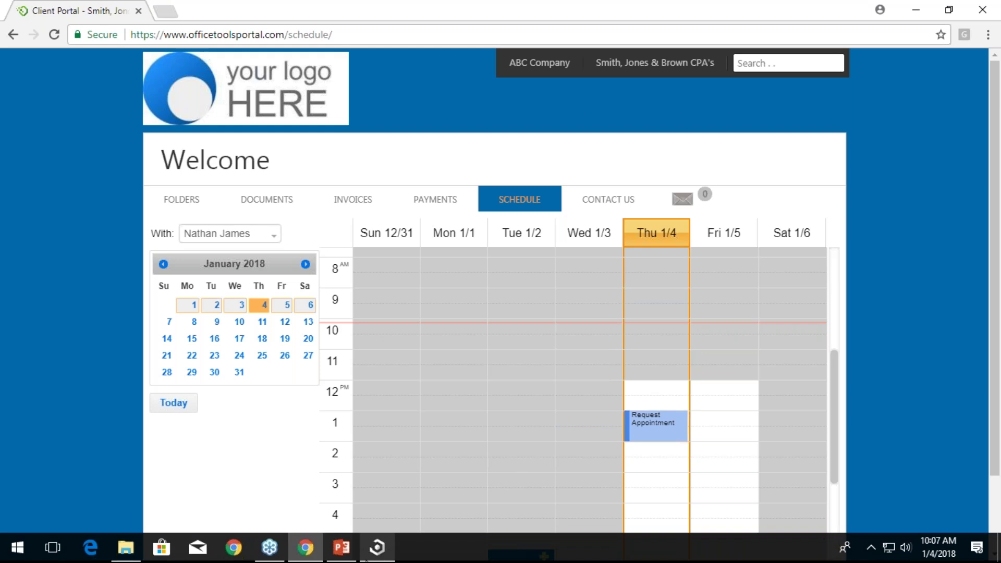
Step: Switch to OfficeTools WorkSpace and refresh the staff schedule by selecting another staff member and reselecting the original one
{"action": "left_click", "coordinate": [377, 546]}
{"action": "left_click", "coordinate": [266, 137]}
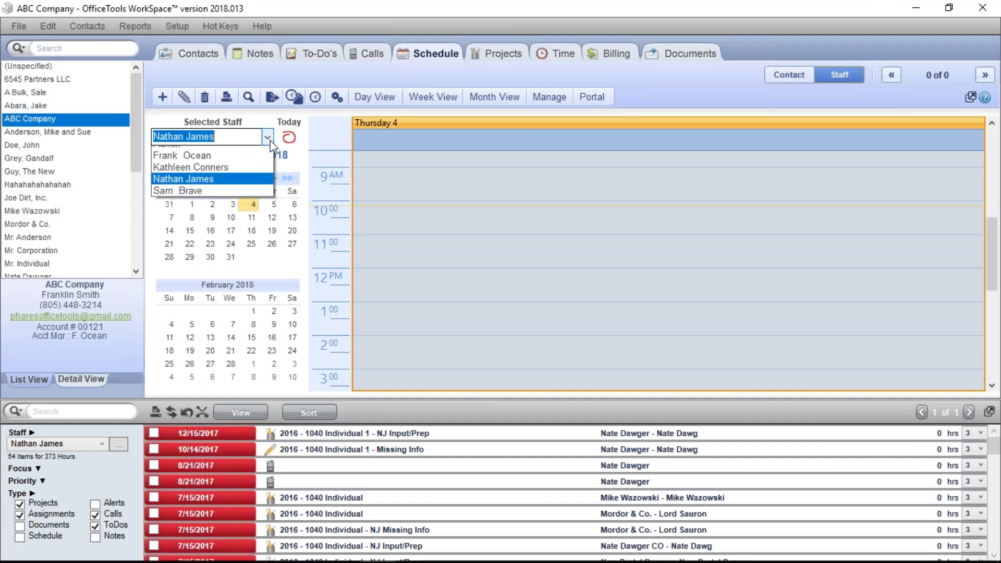
{"action": "left_click", "coordinate": [255, 177]}
{"action": "left_click", "coordinate": [267, 137]}
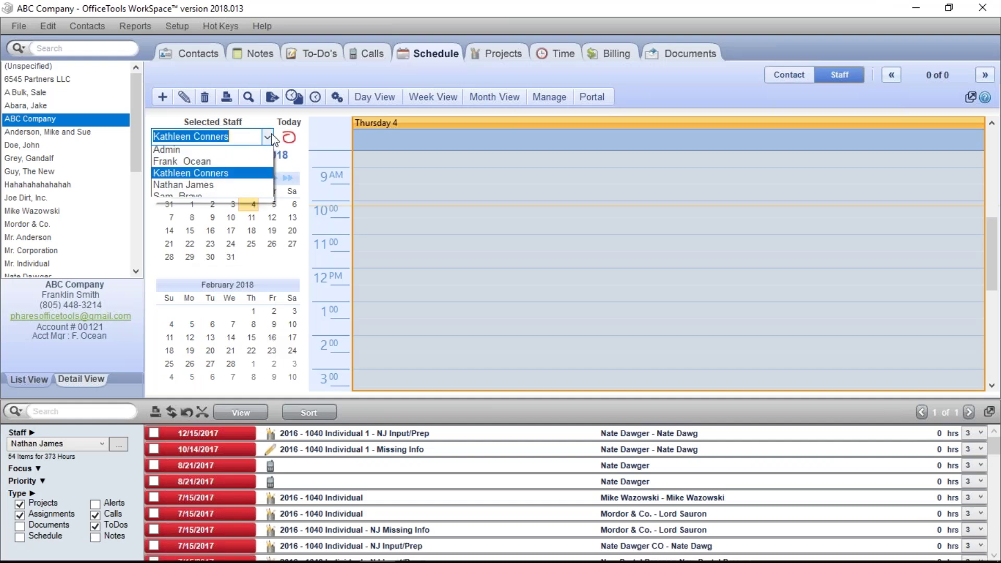
{"action": "left_click", "coordinate": [248, 188]}
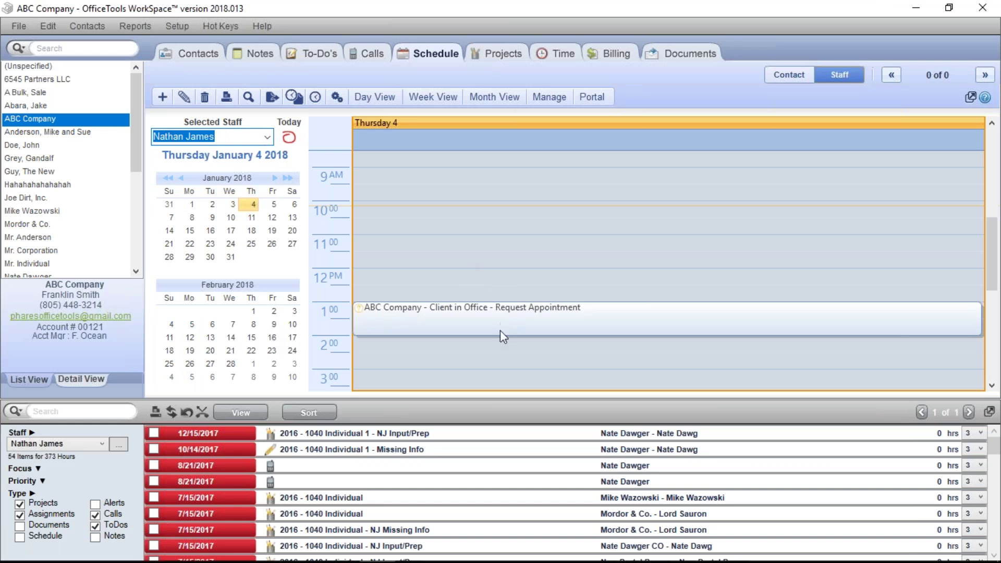
{"action": "scroll", "coordinate": [500, 343], "scroll_direction": "down", "scroll_amount": 1}
{"action": "scroll", "coordinate": [500, 343], "scroll_direction": "down", "scroll_amount": 1}
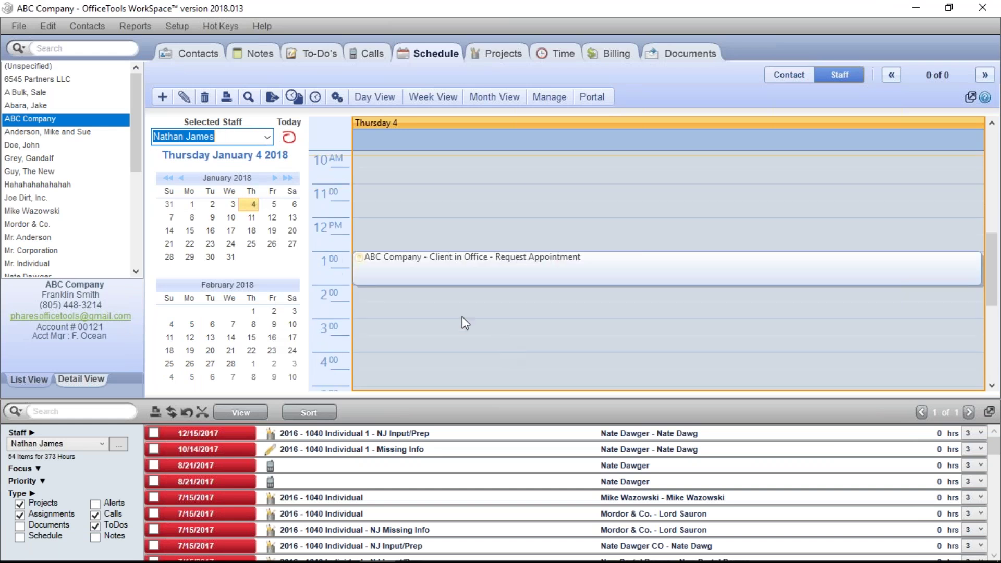
Step: Confirm ABC Company's 1:00 PM appointment request in the staff schedule and decline to review and send the portal emails
{"action": "left_click", "coordinate": [359, 260]}
{"action": "mouse_move", "coordinate": [358, 259]}
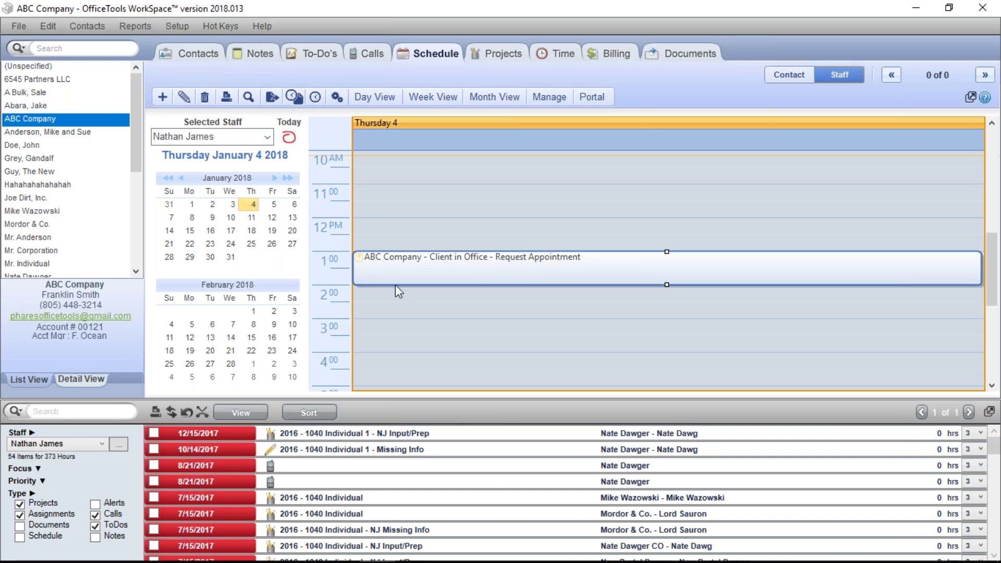
{"action": "right_click", "coordinate": [418, 273]}
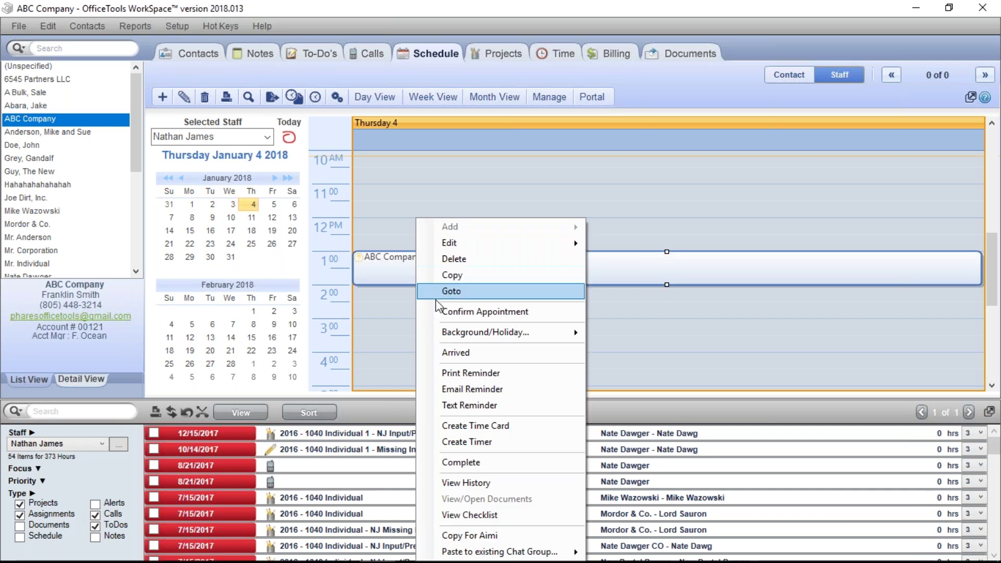
{"action": "left_click", "coordinate": [408, 315]}
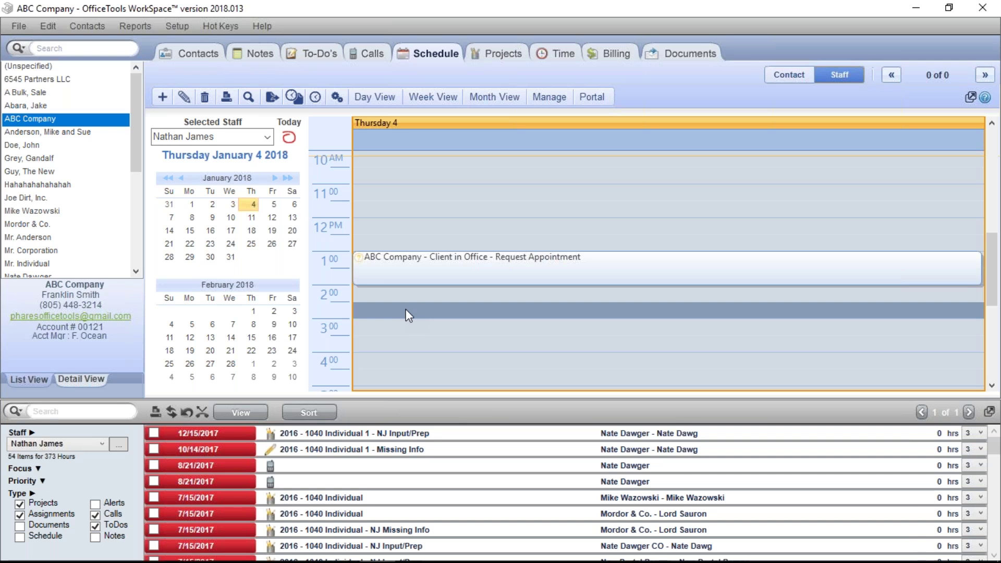
{"action": "right_click", "coordinate": [427, 273]}
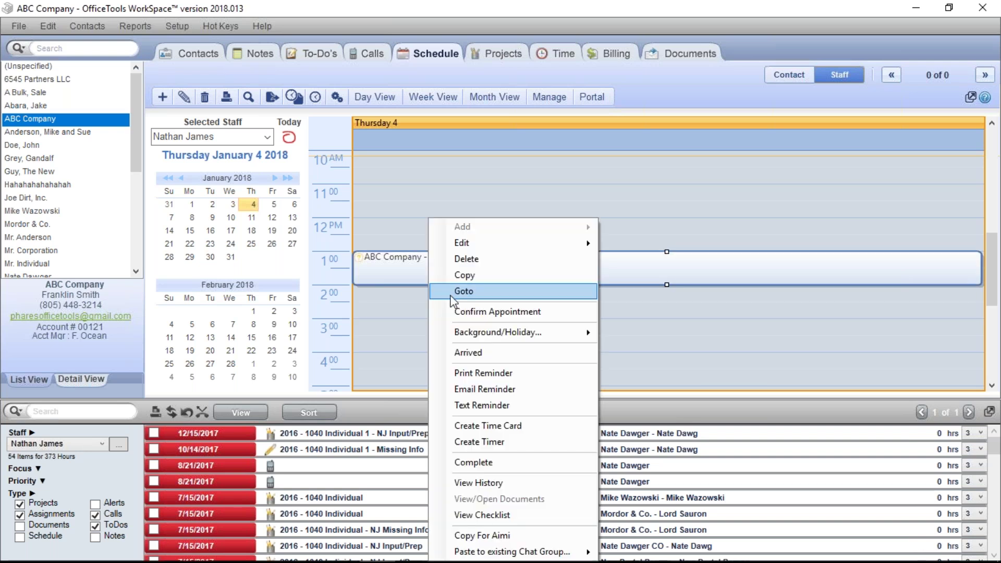
{"action": "left_click", "coordinate": [458, 311]}
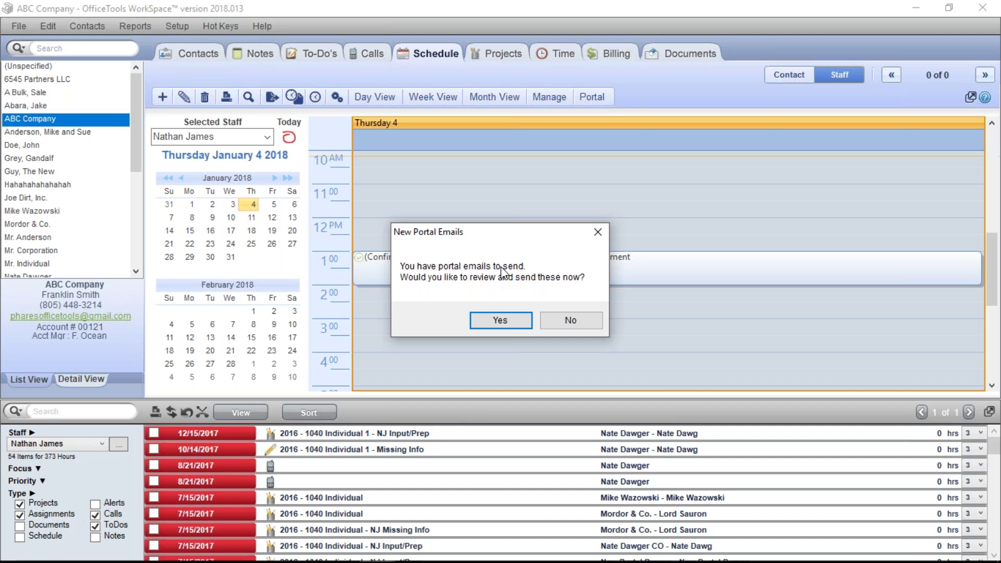
{"action": "left_click", "coordinate": [567, 322]}
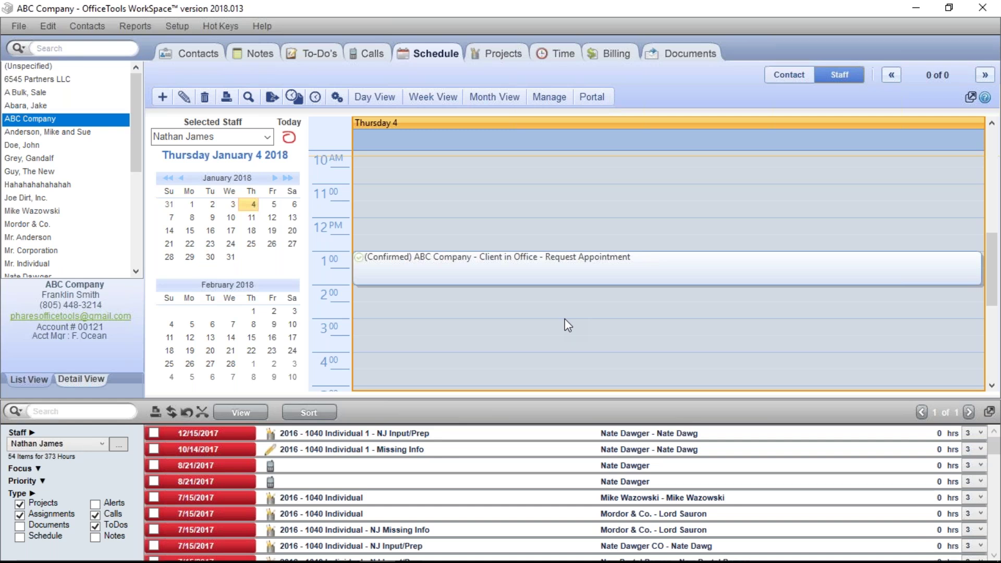
{"action": "right_click", "coordinate": [461, 272]}
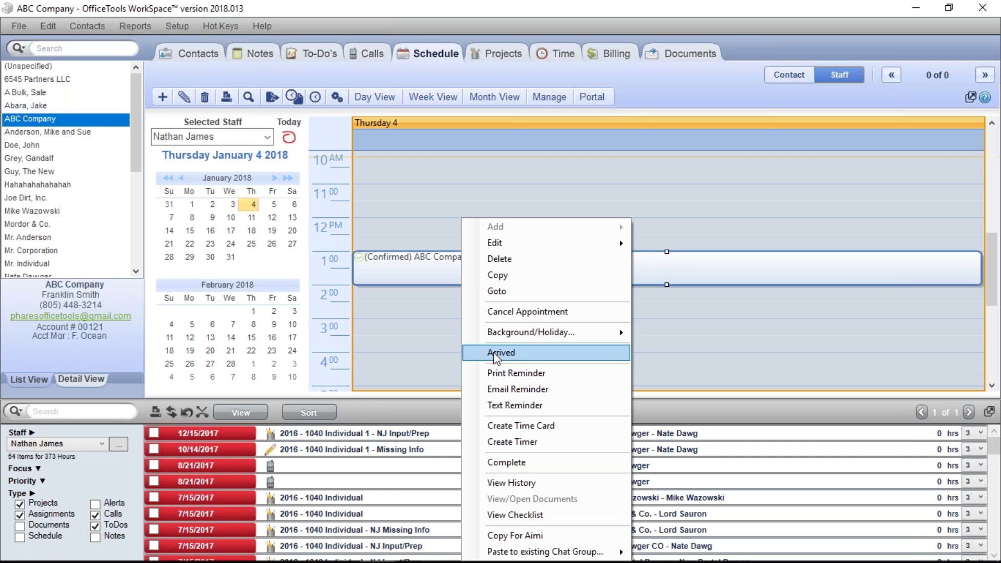
{"action": "left_click", "coordinate": [420, 303]}
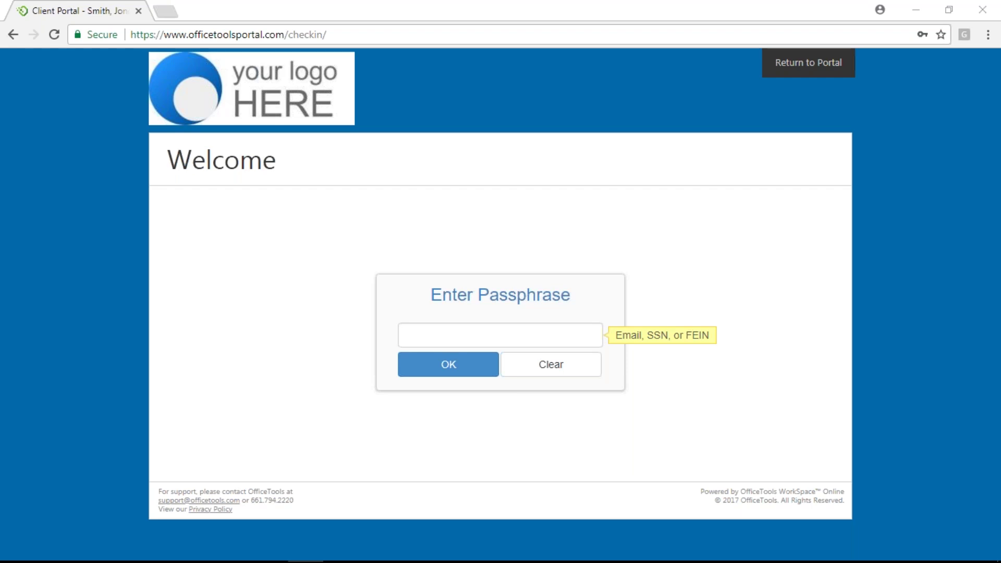
Step: Try to check in on the portal with a saved passphrase, and return to the passphrase entry form
{"action": "left_click", "coordinate": [506, 333]}
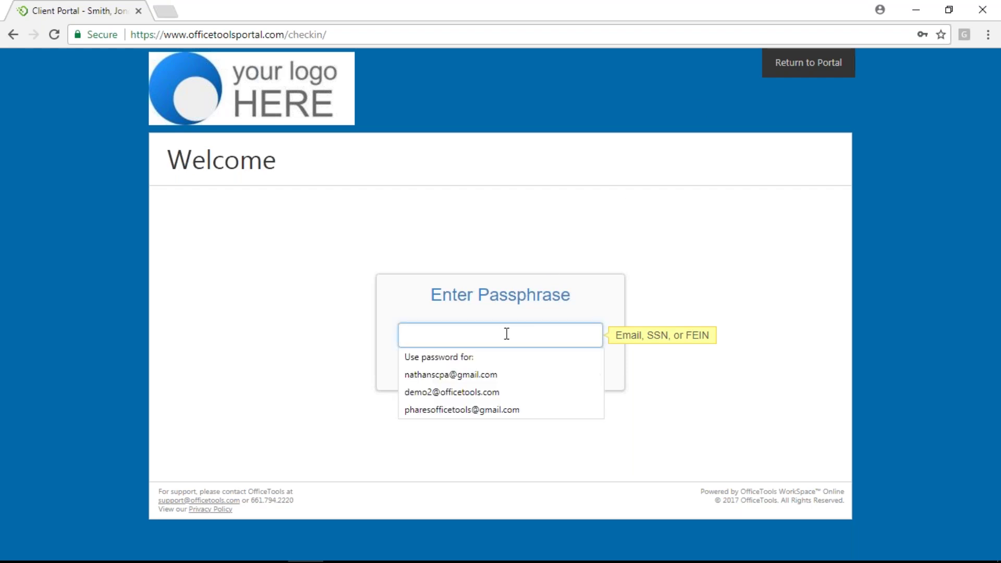
{"action": "left_click", "coordinate": [443, 410]}
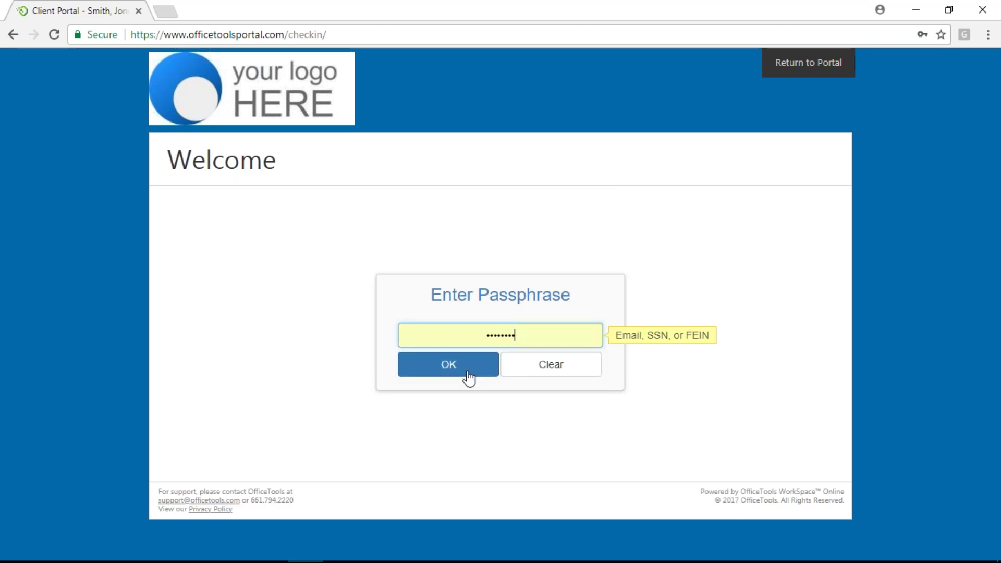
{"action": "left_click", "coordinate": [467, 370]}
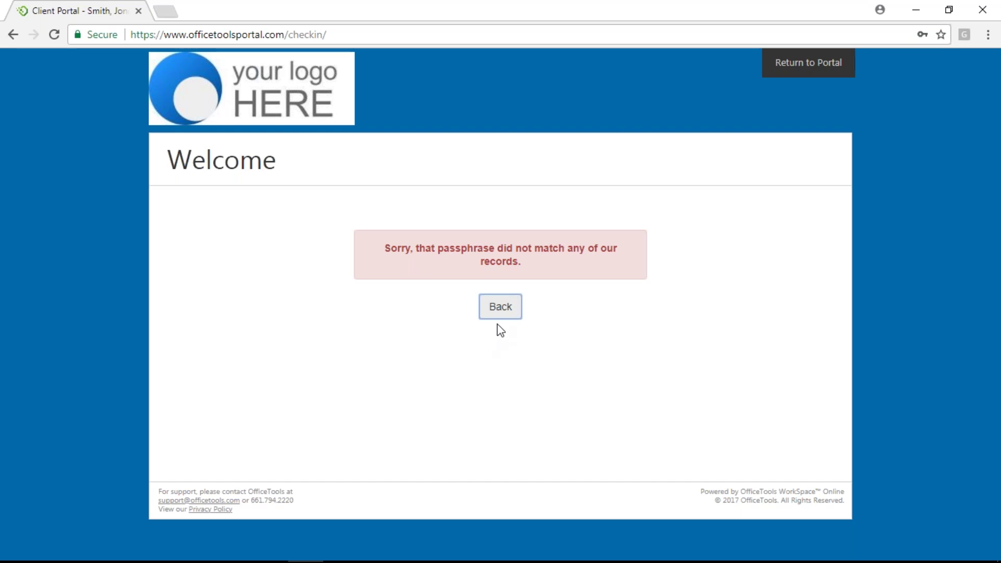
{"action": "left_click", "coordinate": [498, 312]}
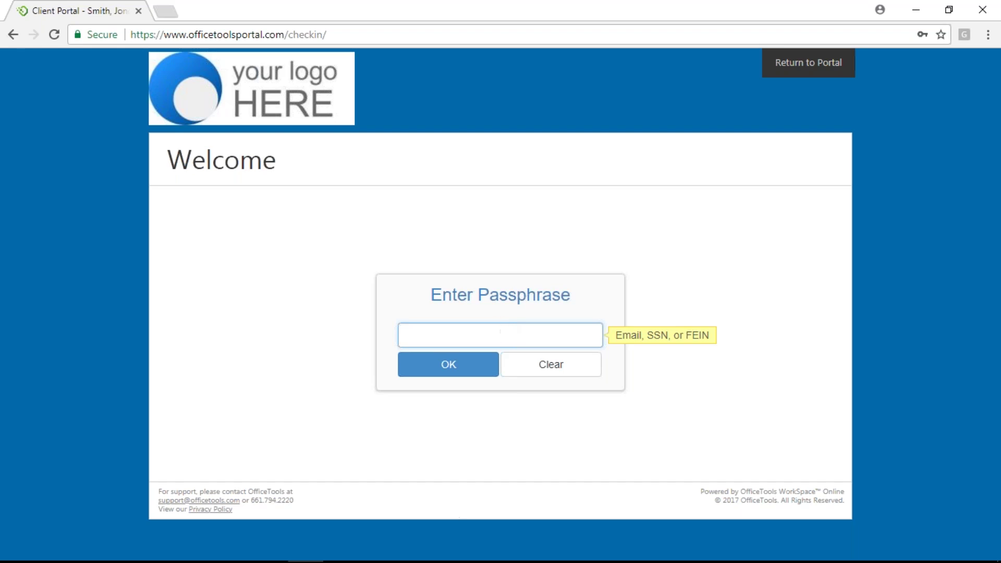
Step: Switch to OfficeTools WorkSpace, move ABC Company's confirmed 1:00 PM appointment to 10:30 AM on January 4, and acknowledge the availability notice
{"action": "left_click", "coordinate": [376, 547]}
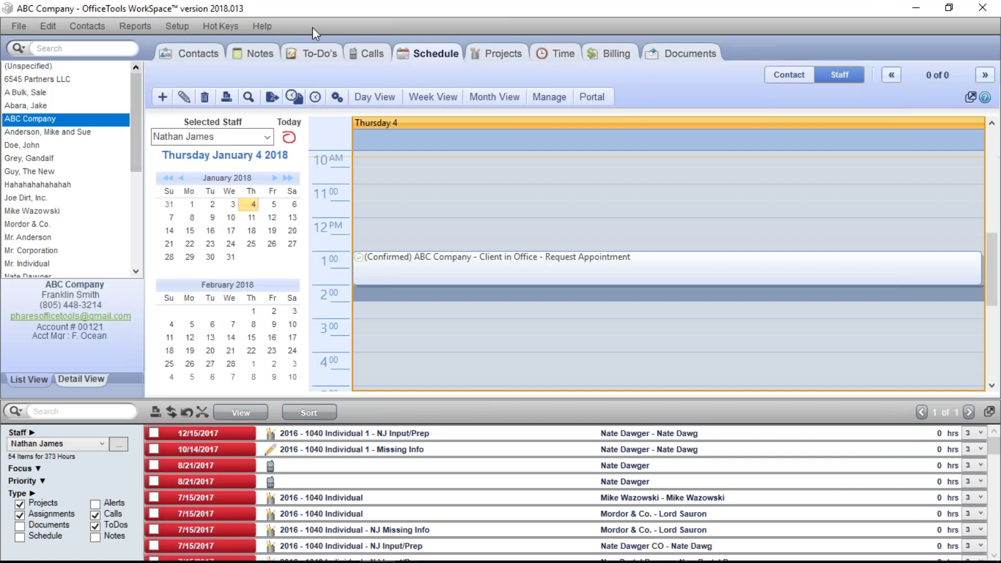
{"action": "left_click", "coordinate": [99, 31]}
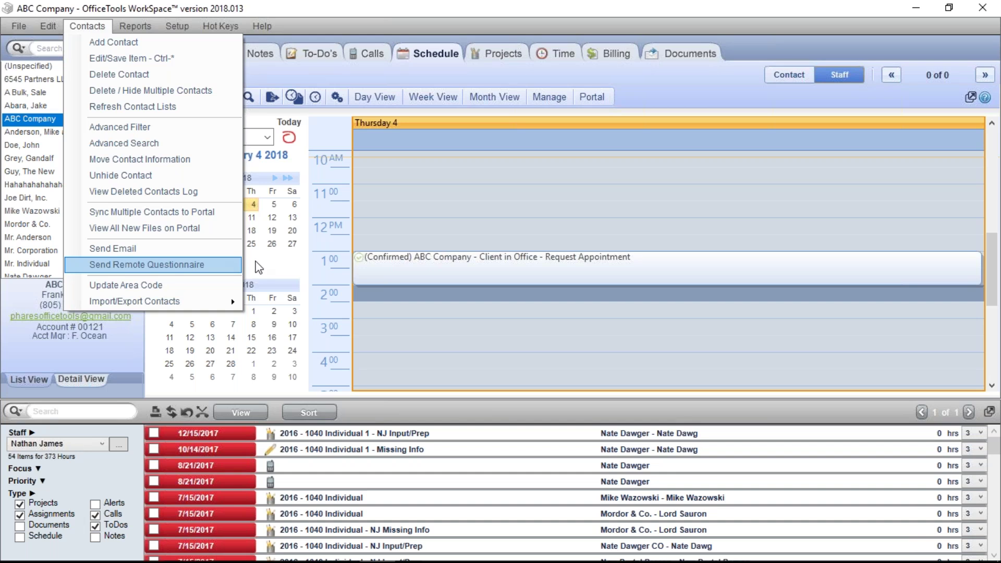
{"action": "left_click", "coordinate": [415, 295]}
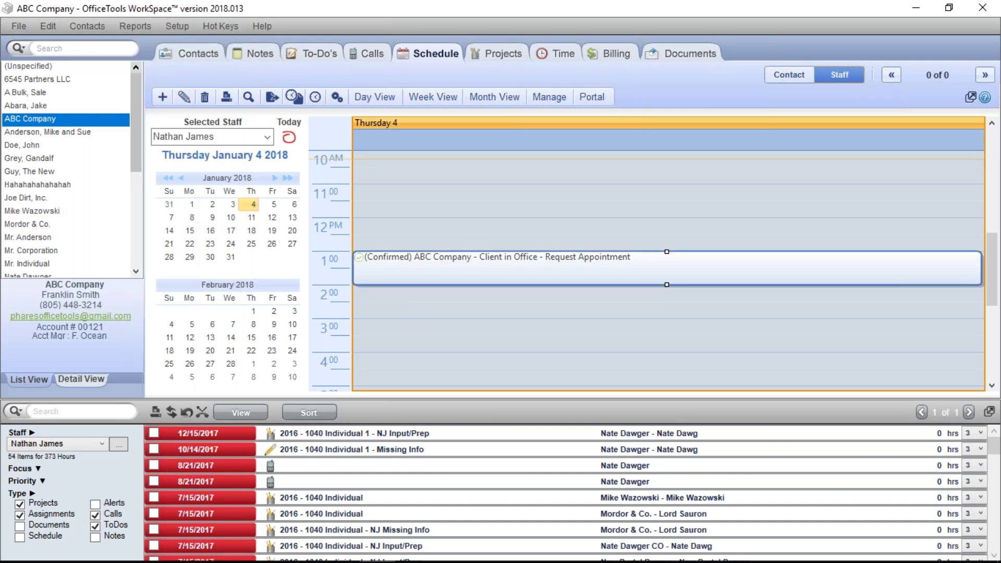
{"action": "left_click", "coordinate": [465, 252]}
{"action": "left_click_drag", "start_coordinate": [462, 261], "coordinate": [482, 175]}
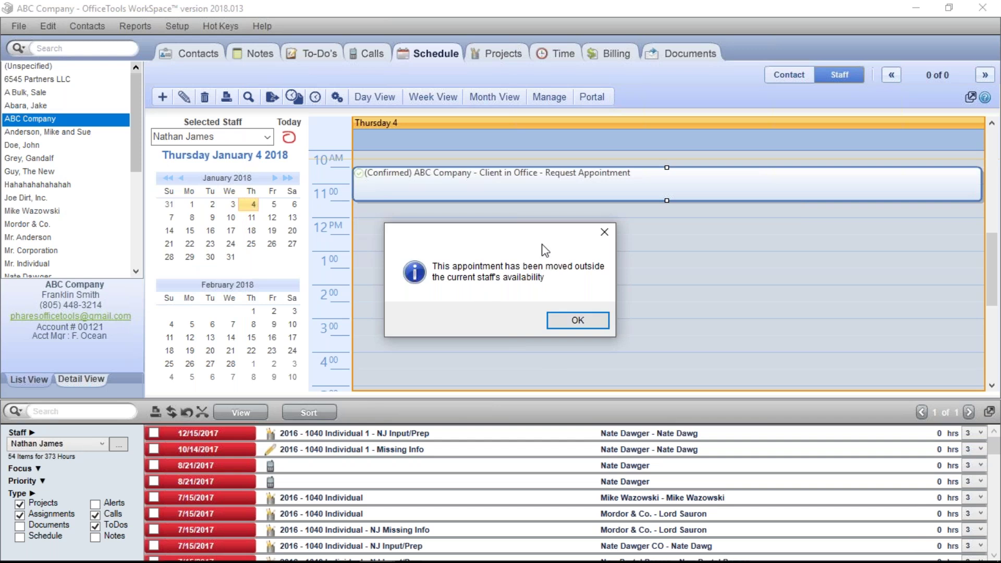
{"action": "left_click", "coordinate": [577, 320]}
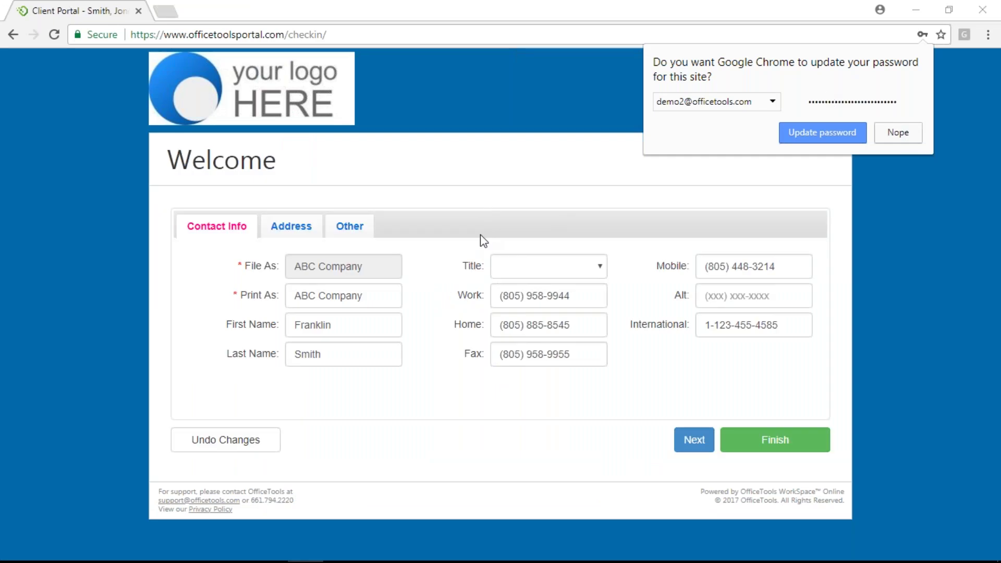
Step: In the client portal in Chrome, go through ABC Company's contact, address and other details, finish, and check in the client
{"action": "left_click", "coordinate": [641, 84]}
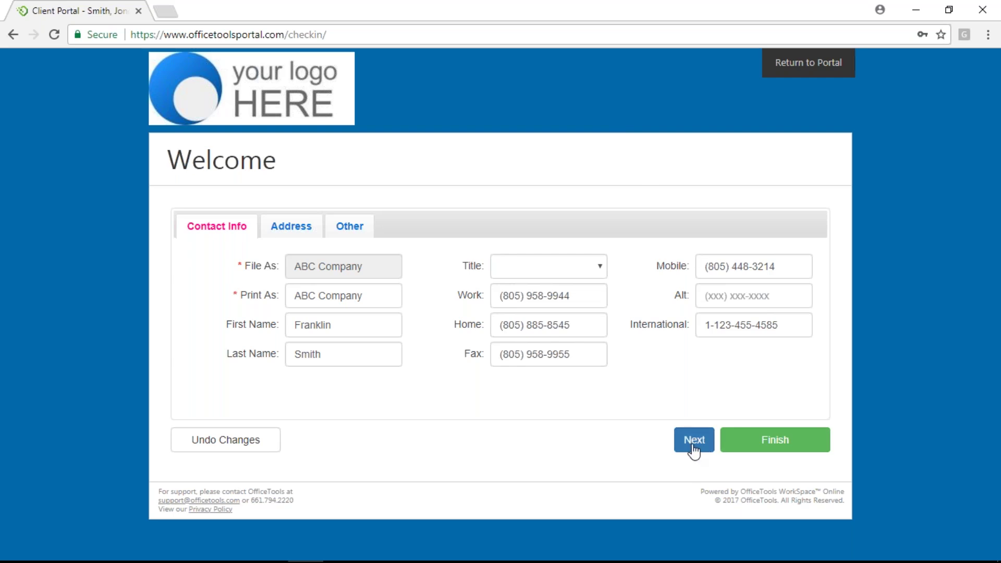
{"action": "left_click", "coordinate": [692, 443]}
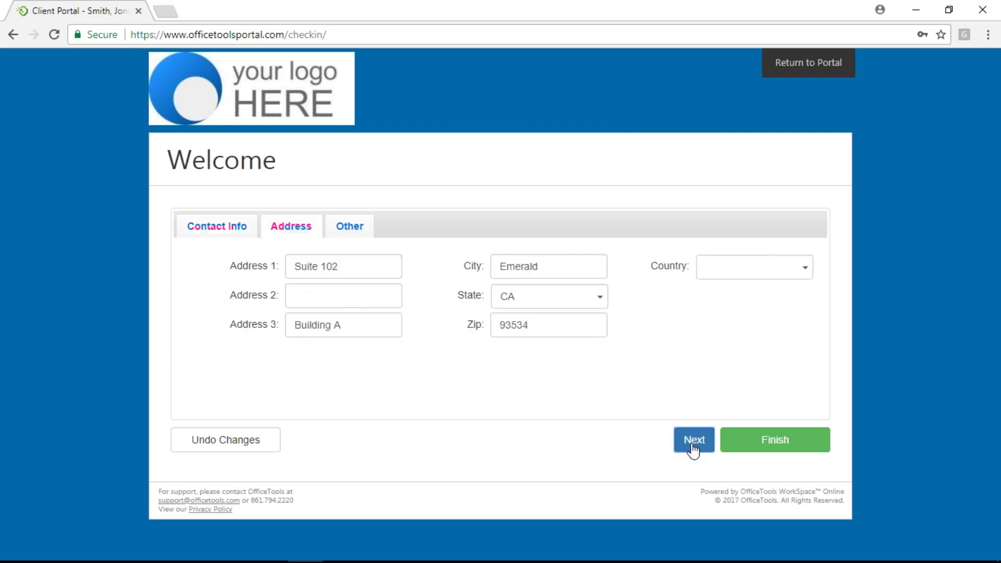
{"action": "left_click", "coordinate": [693, 443]}
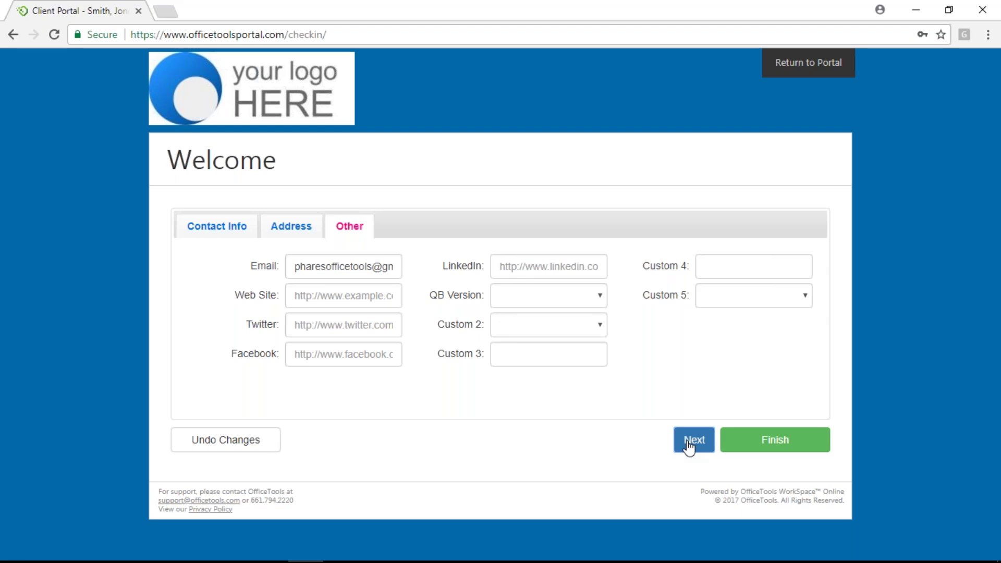
{"action": "left_click", "coordinate": [738, 441]}
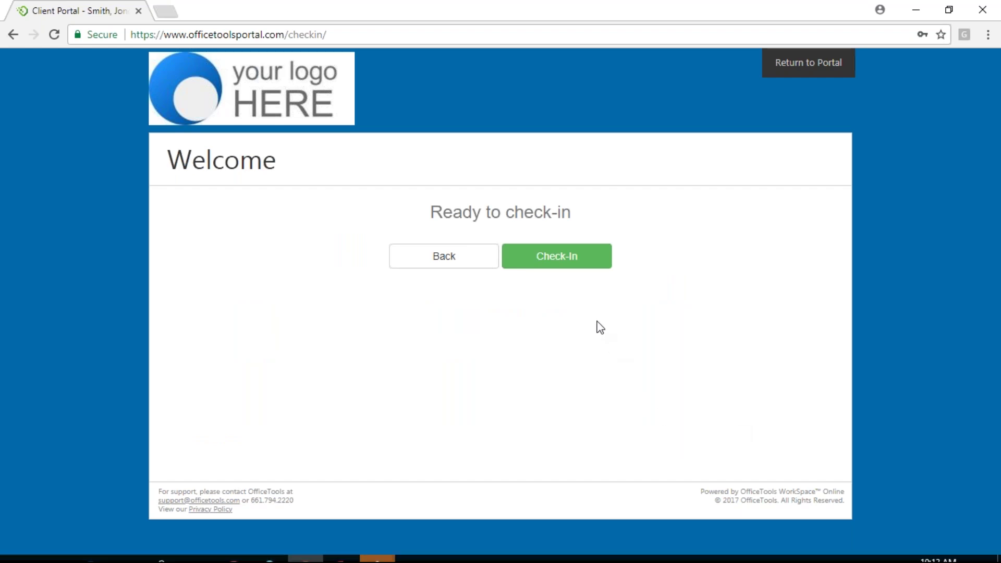
{"action": "left_click", "coordinate": [567, 262]}
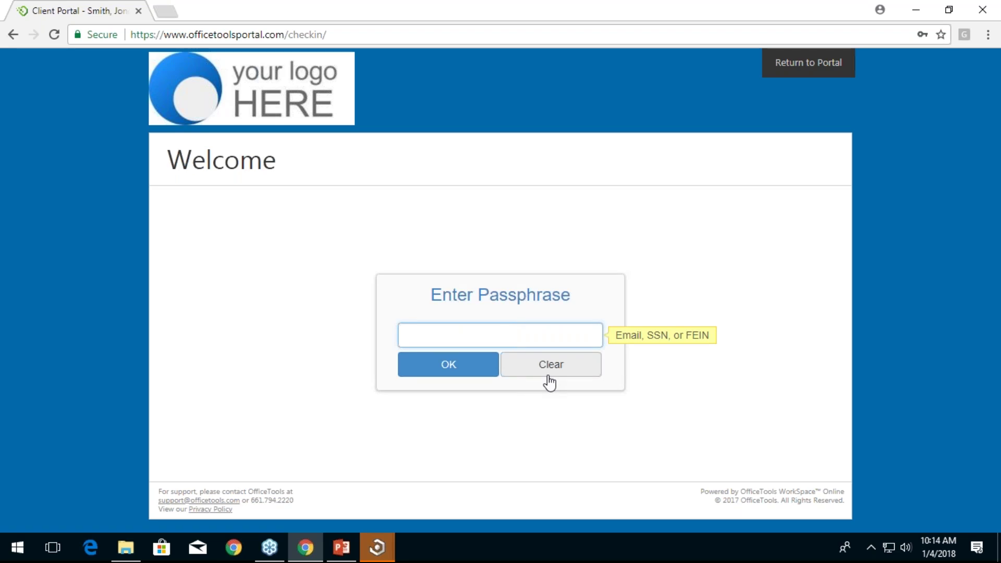
Step: Switch to the Pending Contact Changes from the Portal window, review ABC Company's field changes, and close it without applying them
{"action": "mouse_move", "coordinate": [377, 552]}
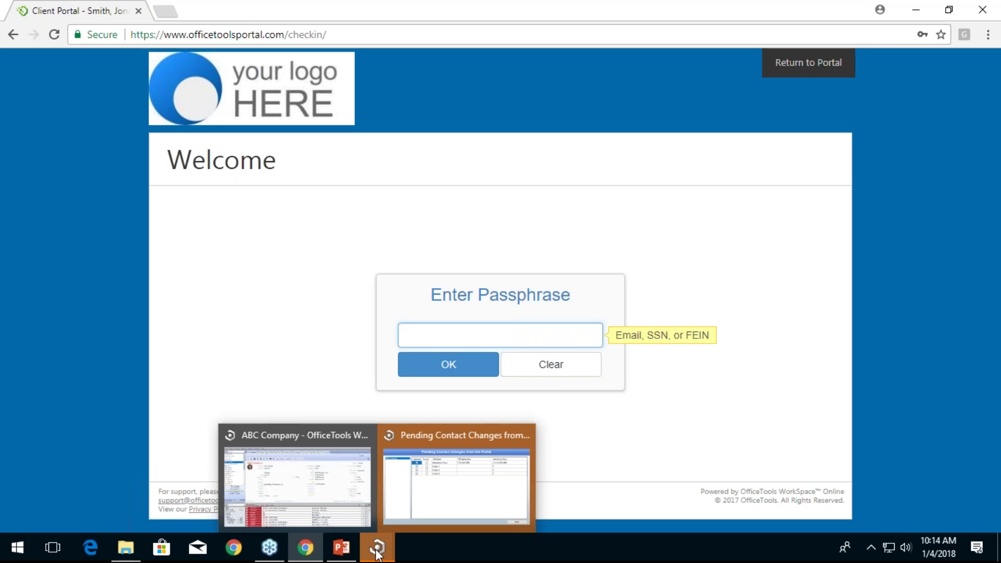
{"action": "left_click", "coordinate": [413, 503]}
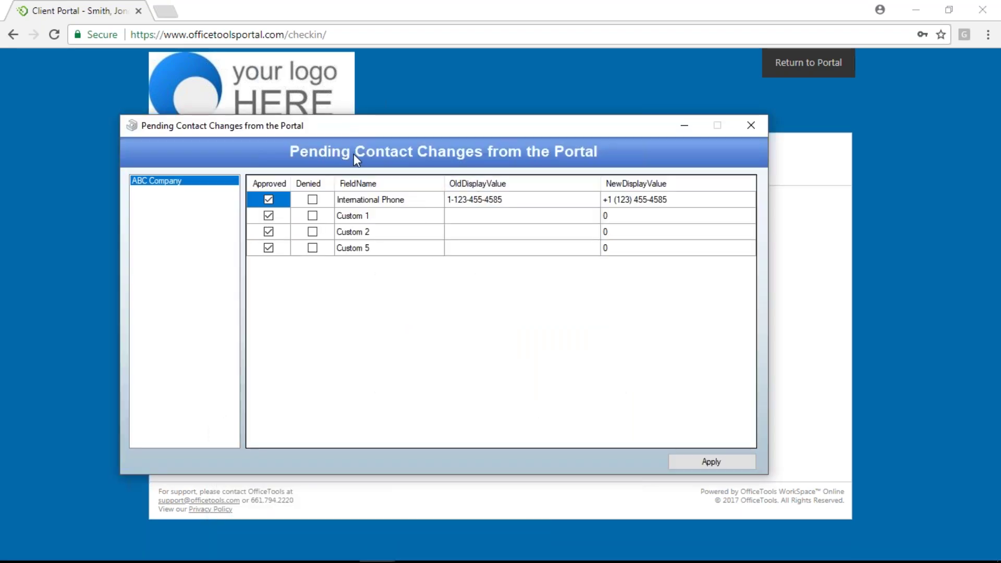
{"action": "left_click", "coordinate": [751, 128]}
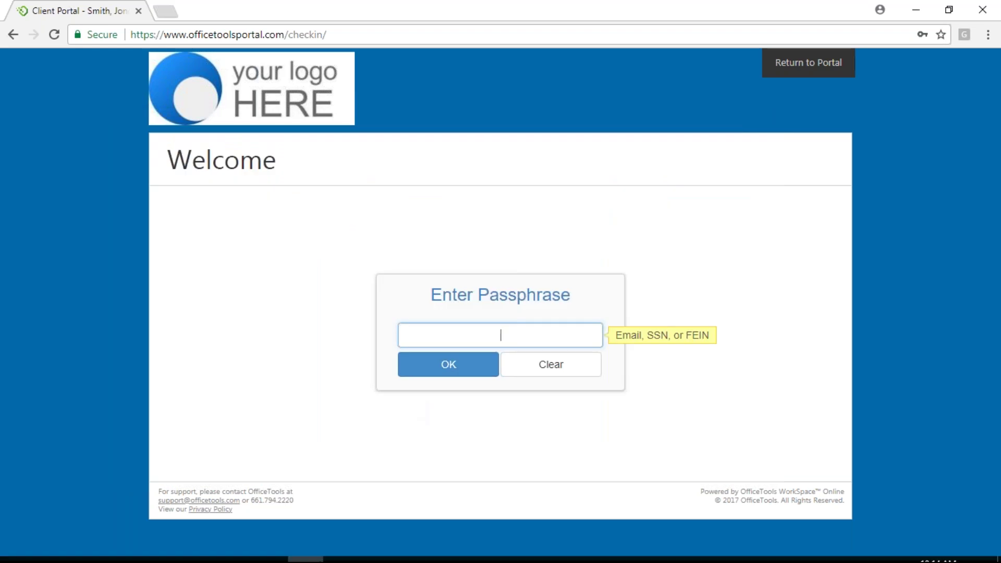
Step: Switch to OfficeTools WorkSpace and review the earlier hours of the staff schedule
{"action": "left_click", "coordinate": [376, 547]}
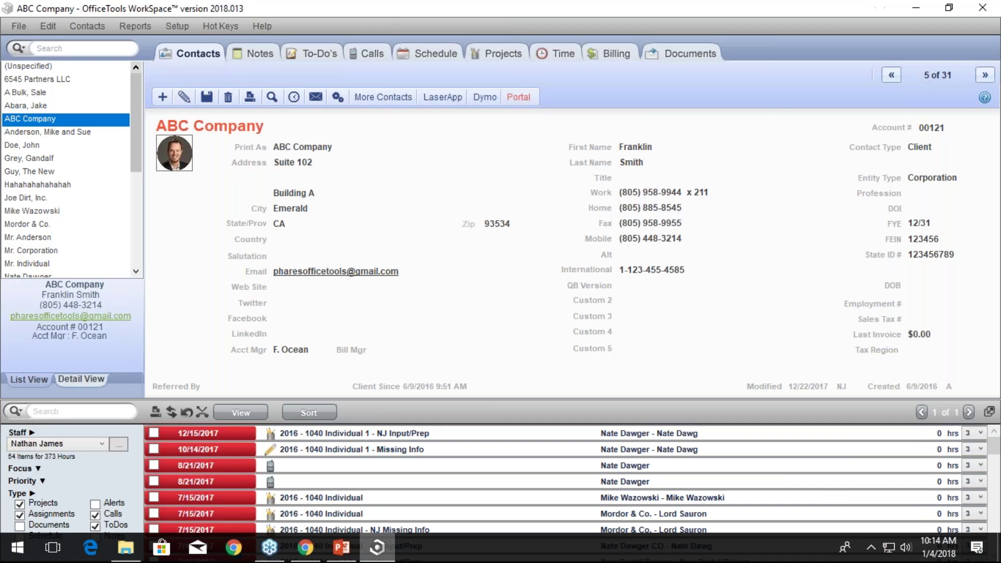
{"action": "left_click", "coordinate": [455, 56]}
{"action": "scroll", "coordinate": [422, 262], "scroll_direction": "up", "scroll_amount": 2}
{"action": "scroll", "coordinate": [420, 271], "scroll_direction": "up", "scroll_amount": 3}
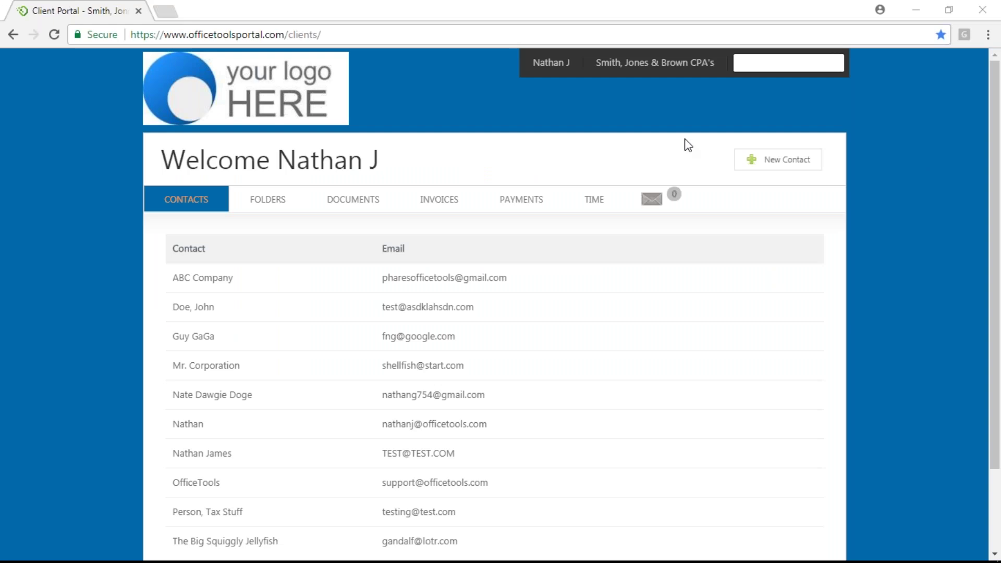
Step: Open the portal's Staff Time page, and switch to OfficeTools WorkSpace to view the staff member's time entry
{"action": "left_click", "coordinate": [598, 208]}
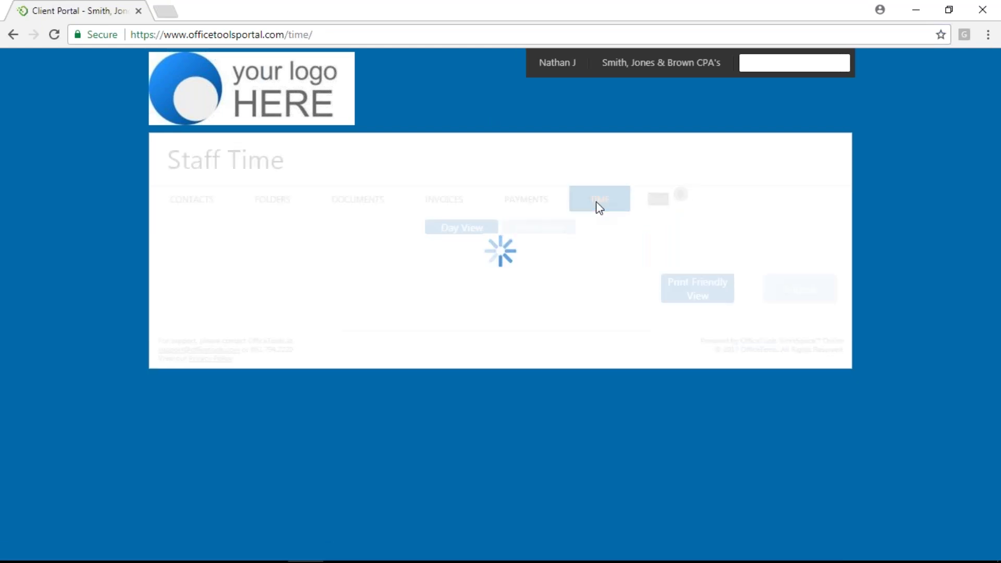
{"action": "mouse_move", "coordinate": [344, 557]}
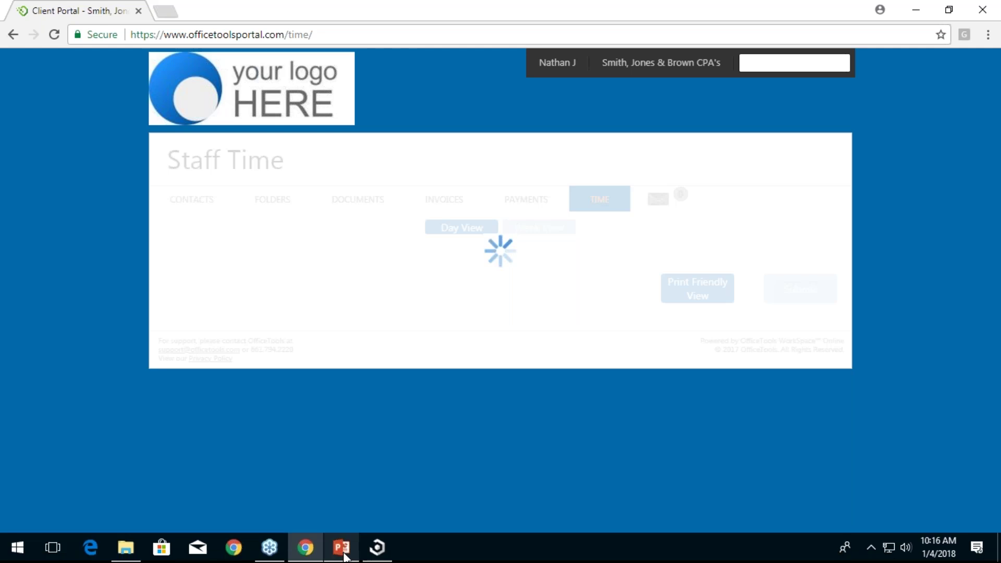
{"action": "left_click", "coordinate": [378, 554]}
{"action": "left_click", "coordinate": [565, 54]}
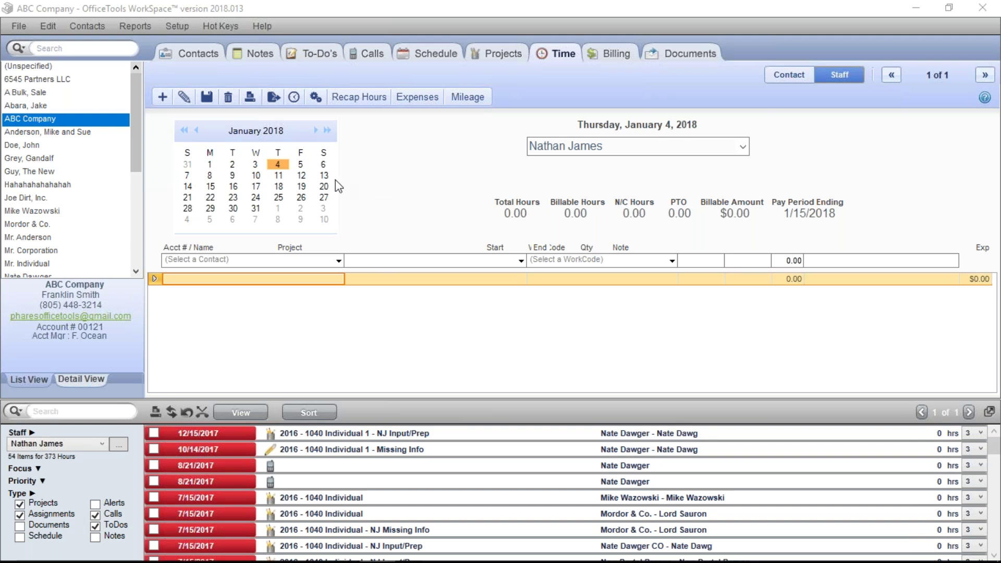
Step: View ABC Company's contact record and examine the contact commands for syncing contacts and viewing new portal files
{"action": "left_click", "coordinate": [199, 54]}
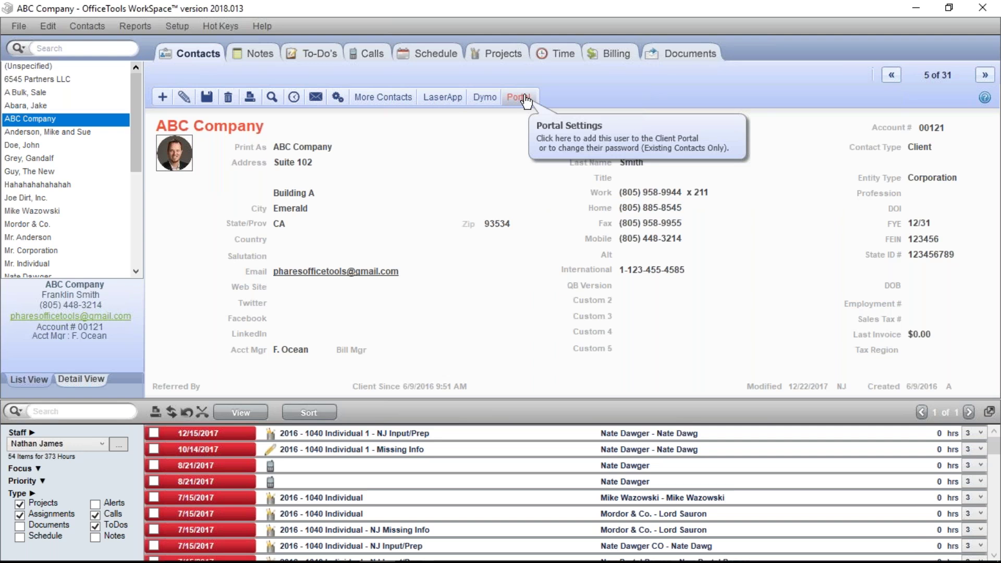
{"action": "left_click", "coordinate": [98, 27]}
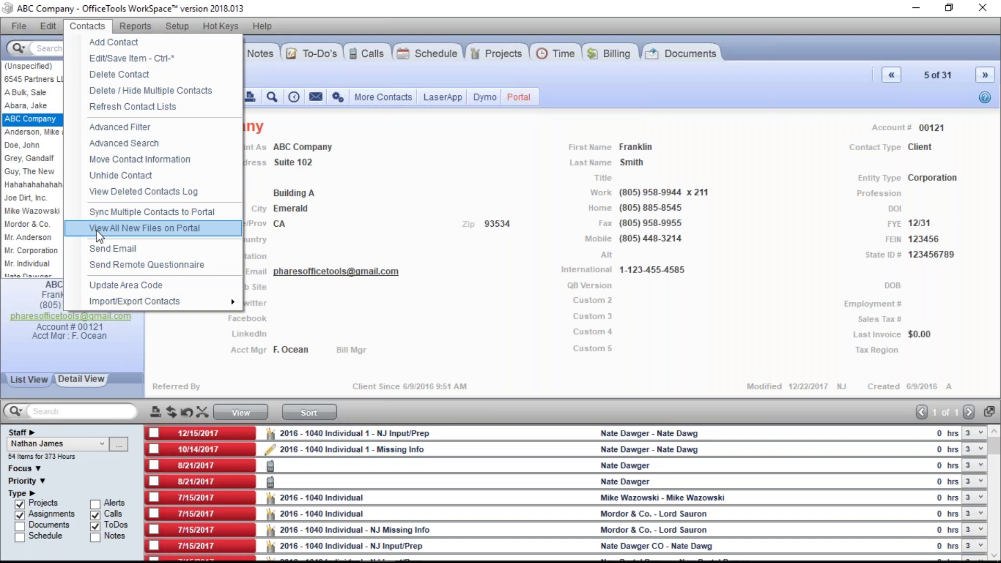
{"action": "left_click", "coordinate": [589, 91]}
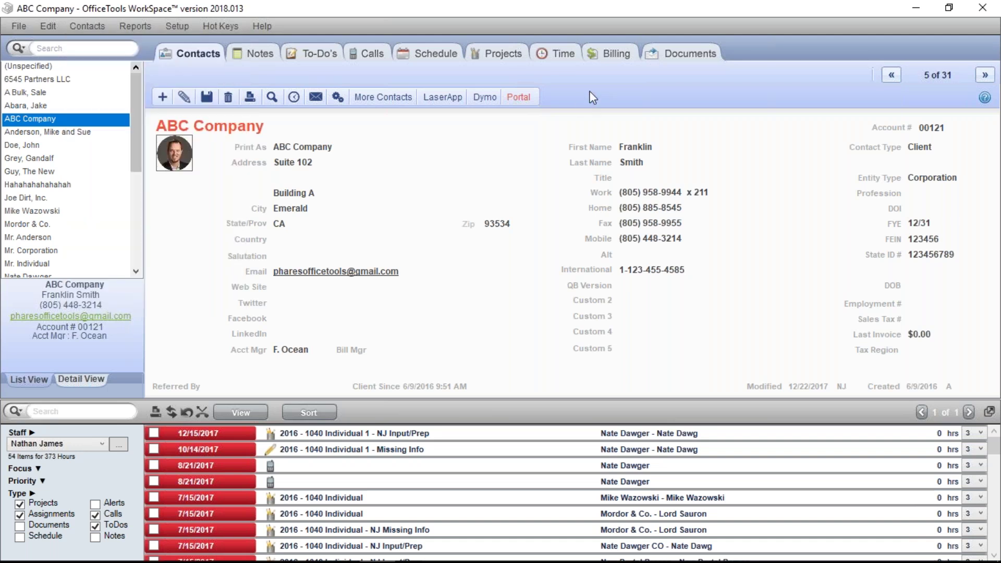
Step: Examine the portal file options for ABC Company's documents, view the Client Documents window, and close it
{"action": "left_click", "coordinate": [674, 59]}
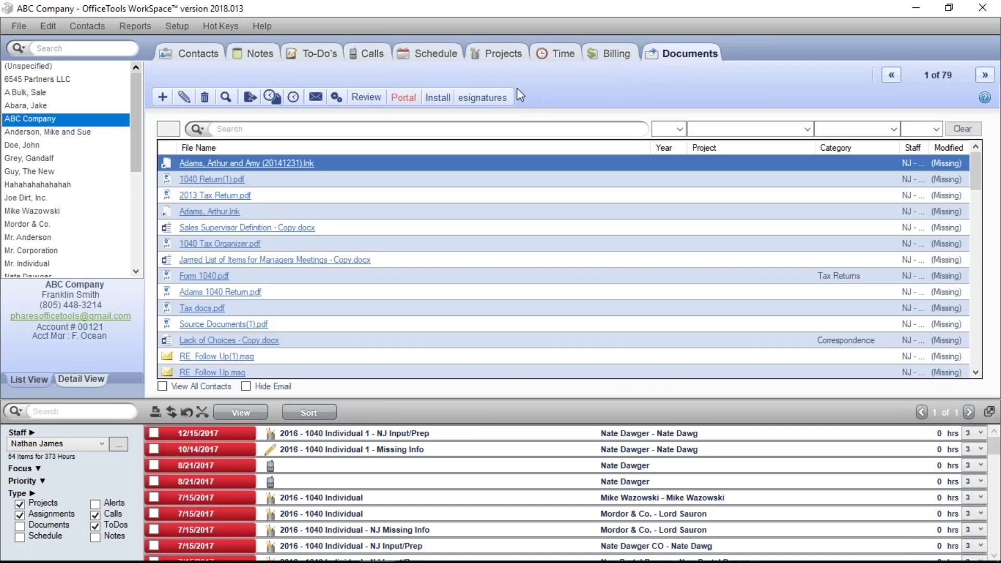
{"action": "left_click", "coordinate": [403, 97]}
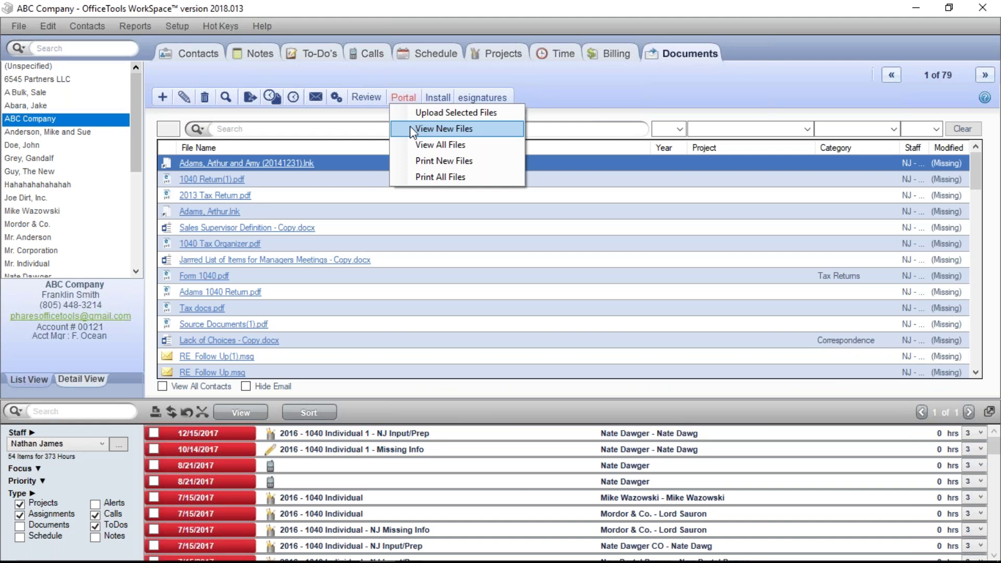
{"action": "left_click", "coordinate": [749, 306]}
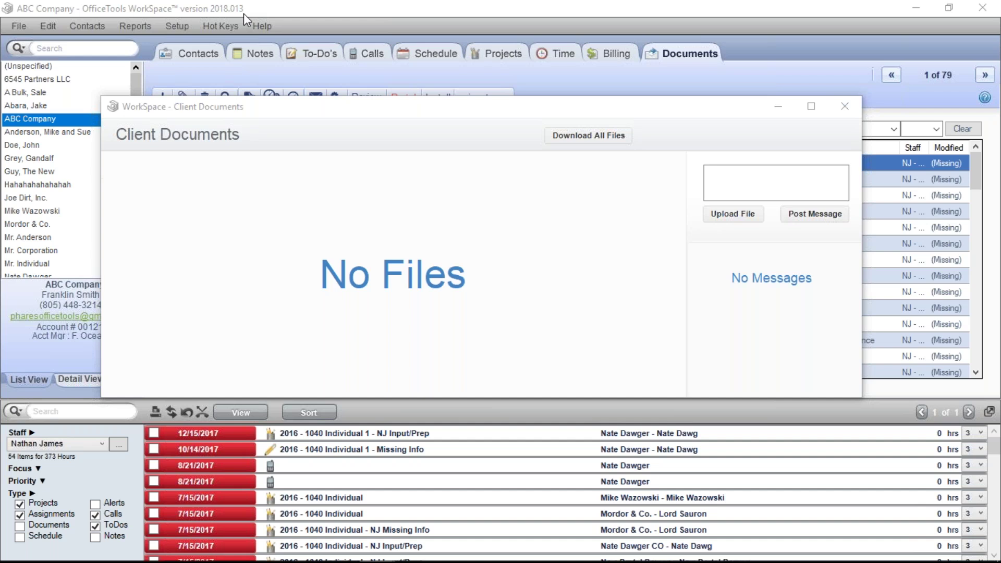
{"action": "left_click", "coordinate": [839, 105]}
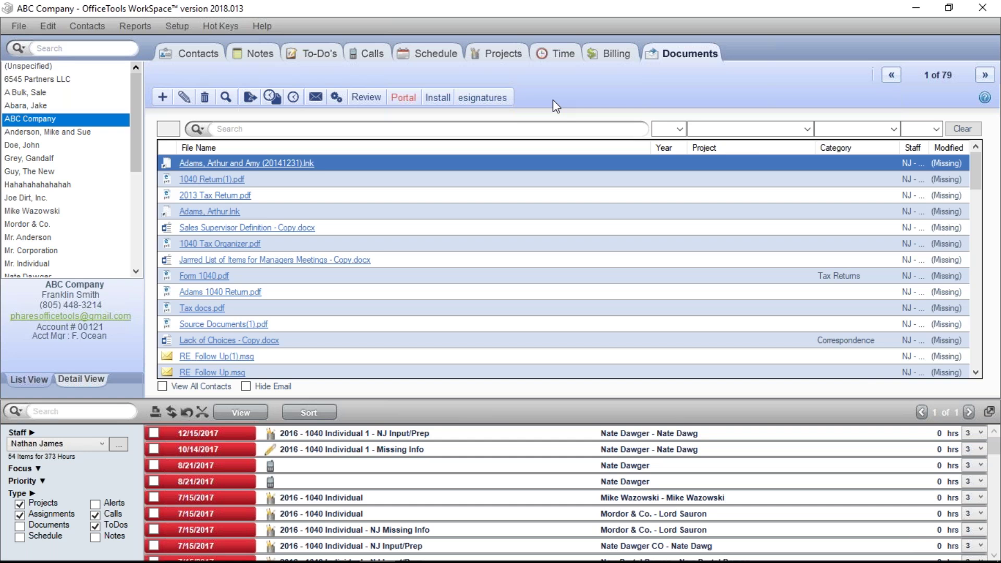
Step: View ABC Company's invoices in billing and examine the portal options for uploading or removing a selected invoice
{"action": "left_click", "coordinate": [612, 53]}
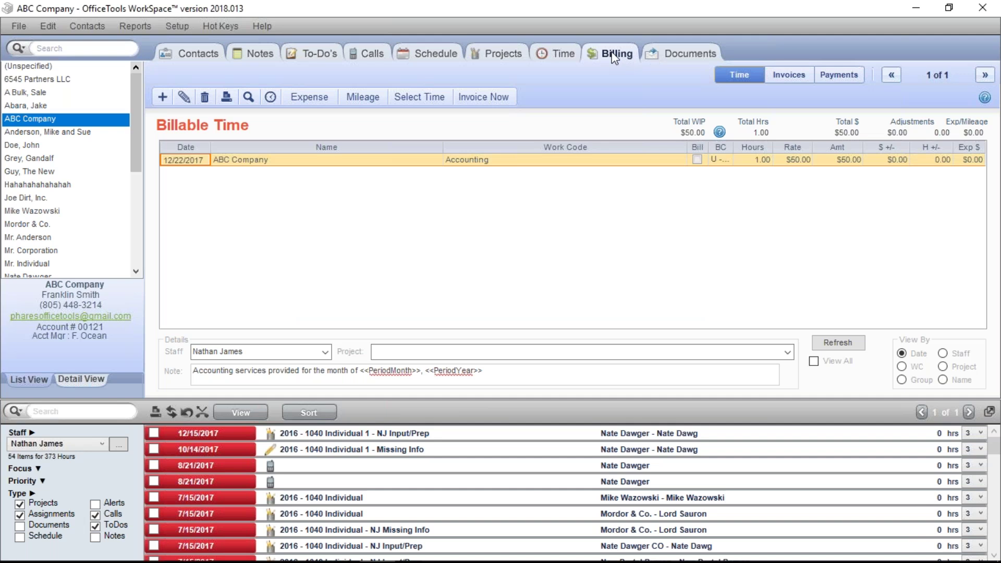
{"action": "left_click", "coordinate": [780, 74]}
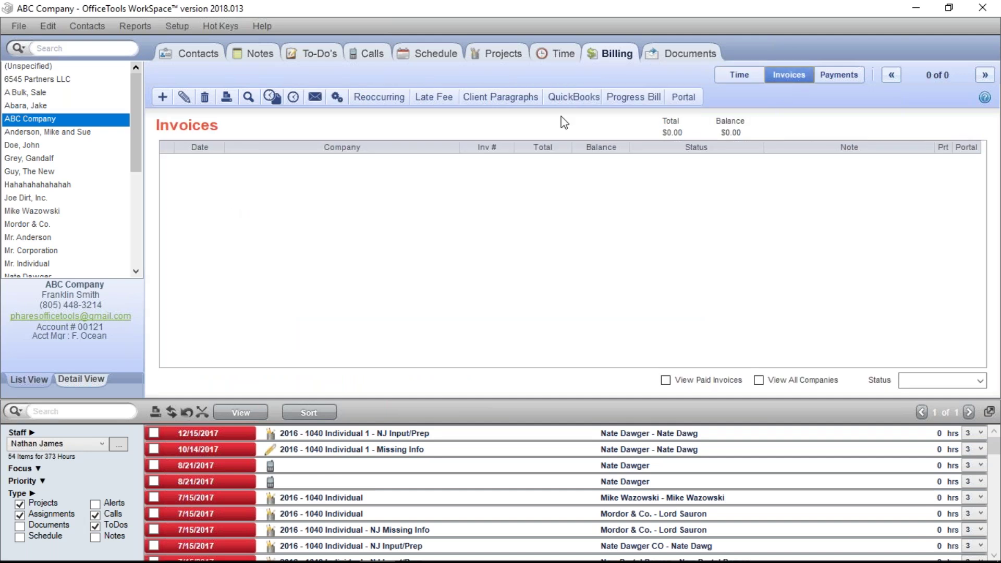
{"action": "left_click", "coordinate": [683, 97]}
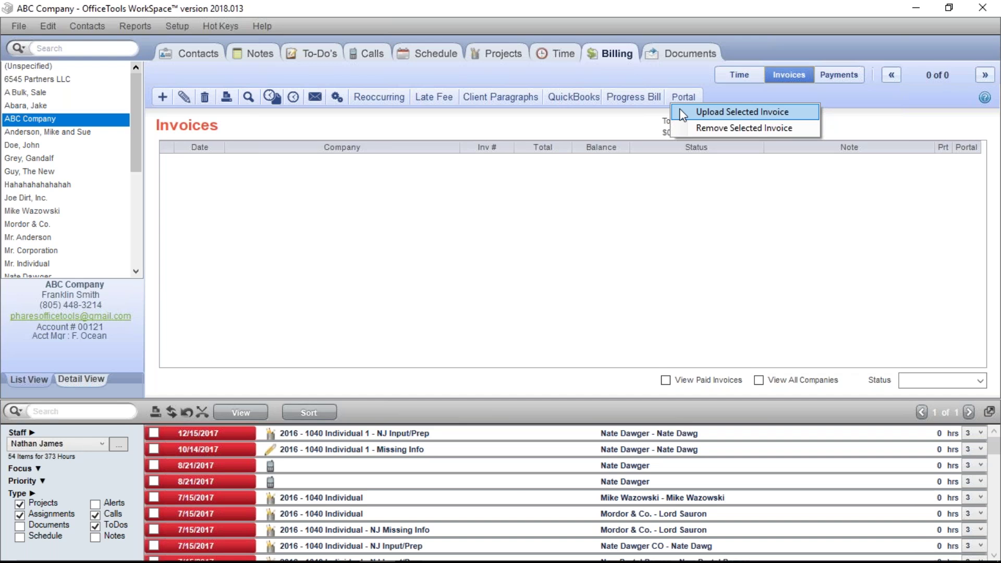
{"action": "left_click", "coordinate": [803, 315]}
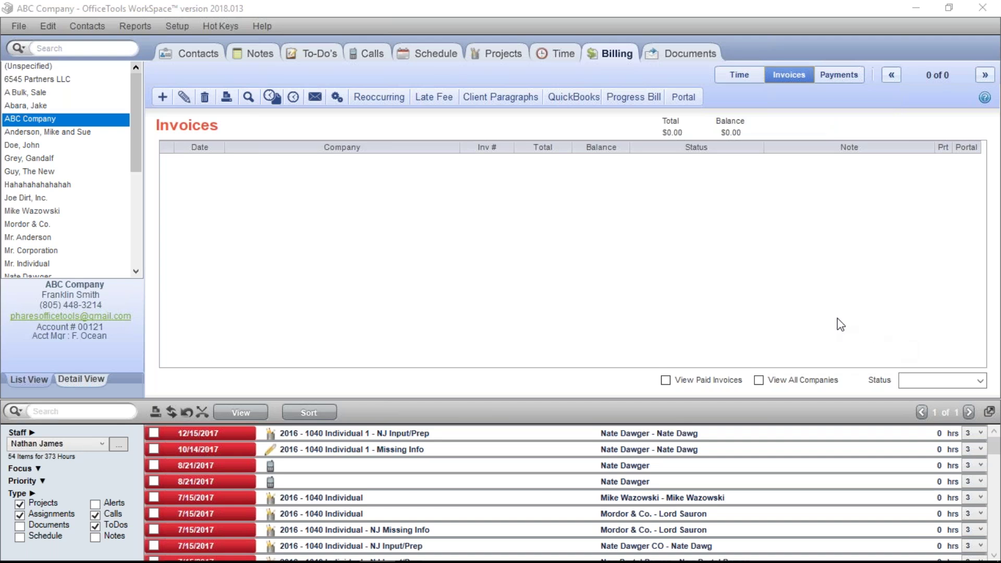